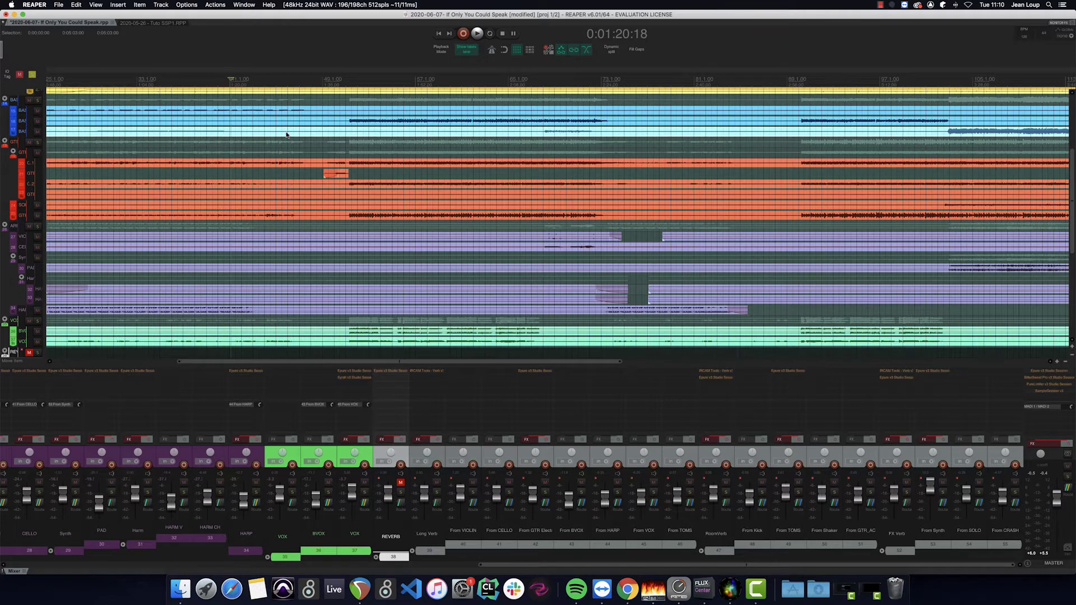
Step: Play the full mix with all track and master effects bypassed and again with them enabled to compare
key("space")
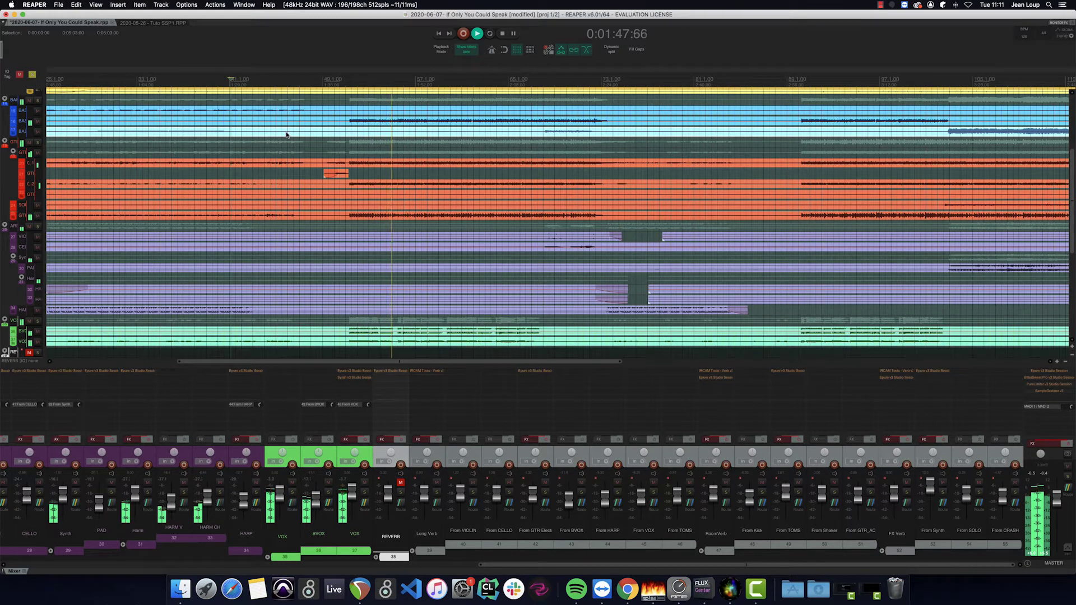
key("space")
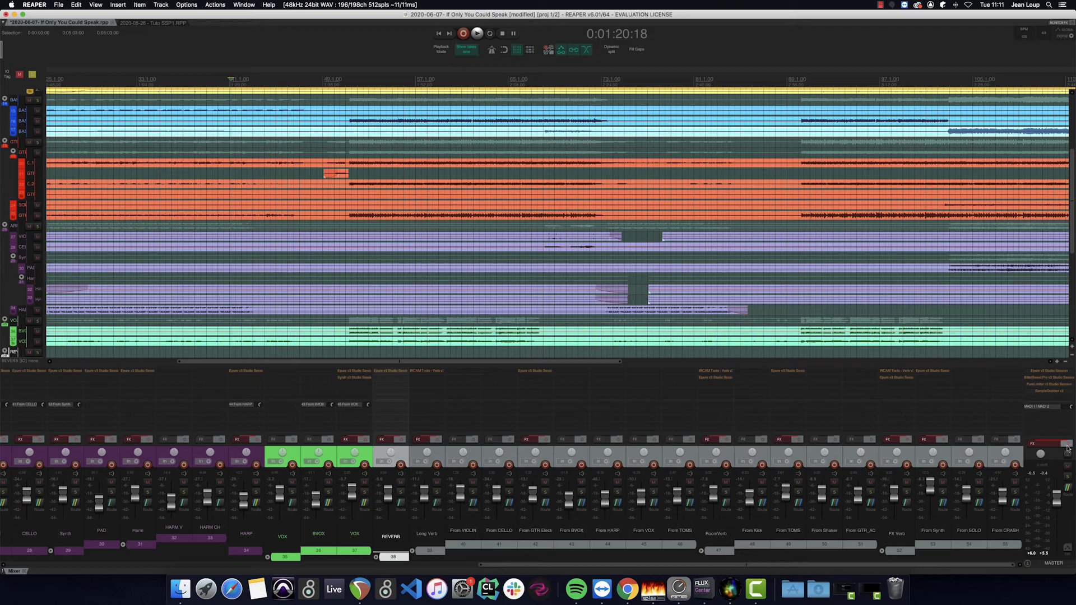
left_click(1066, 444)
key("space")
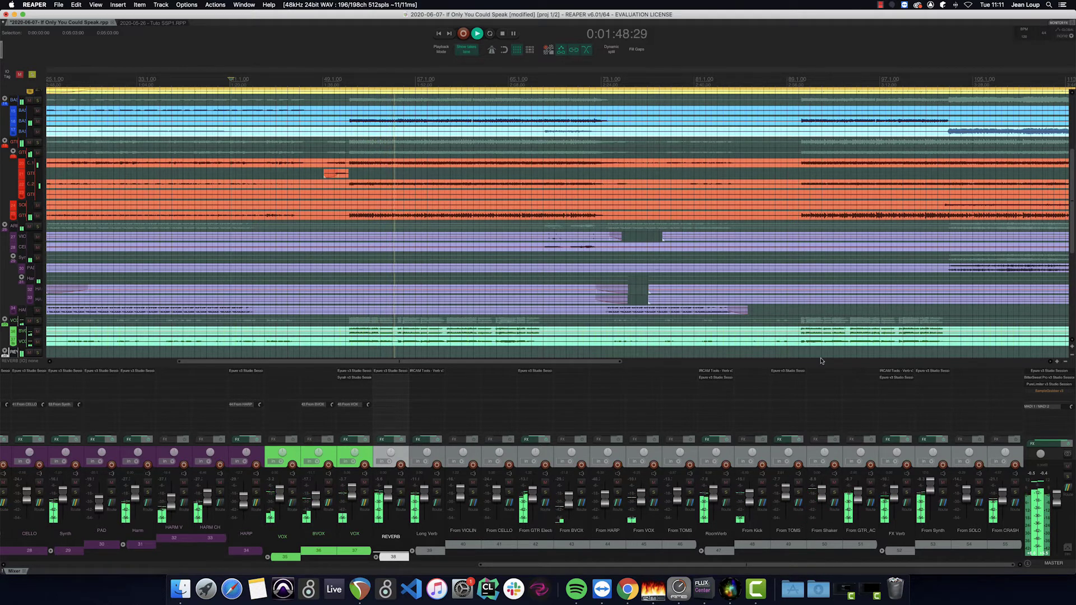
key("1")
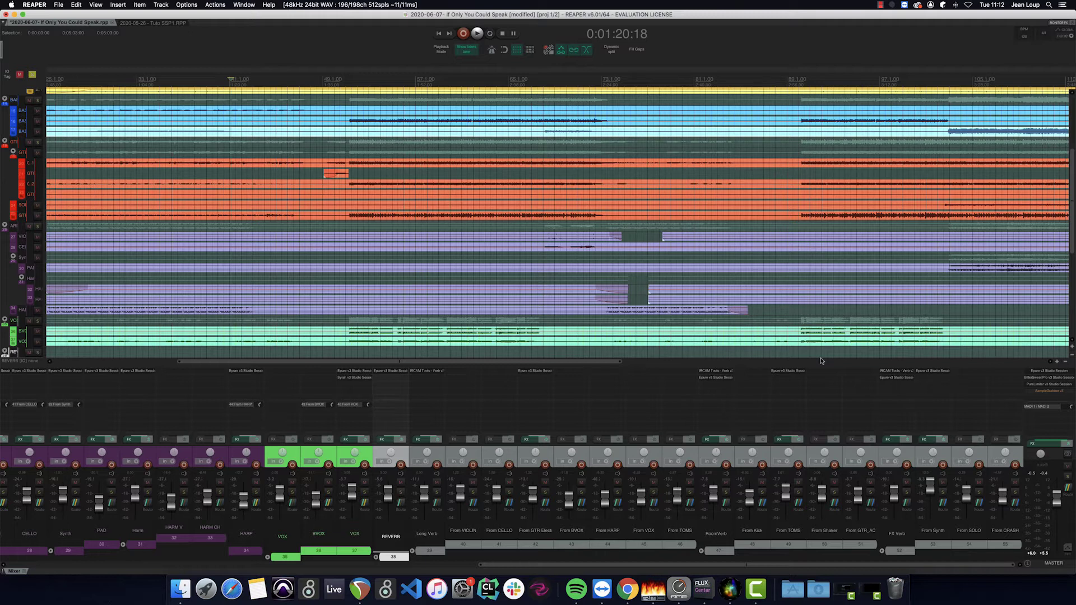
Step: Place the edit cursor at the section start around 0:01:40 and play the full mix with effects bypassed
left_click(348, 80)
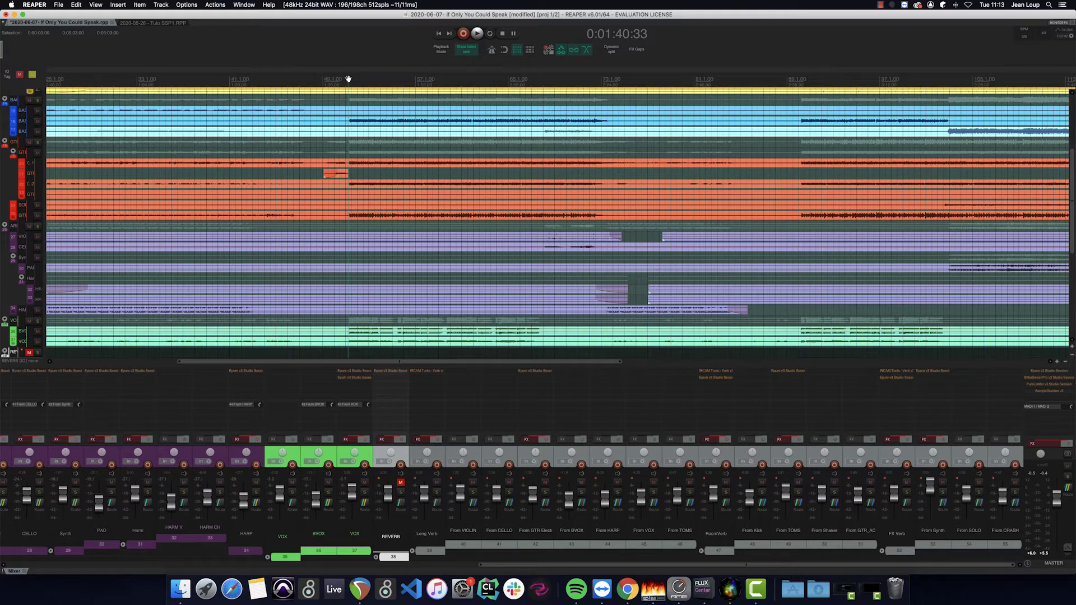
key("space")
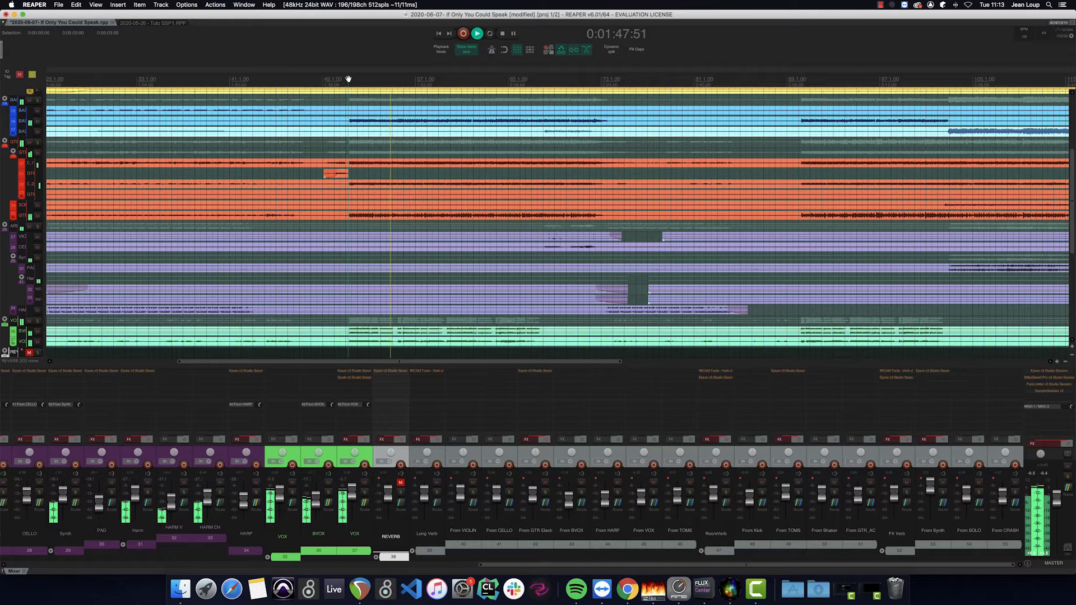
key("space")
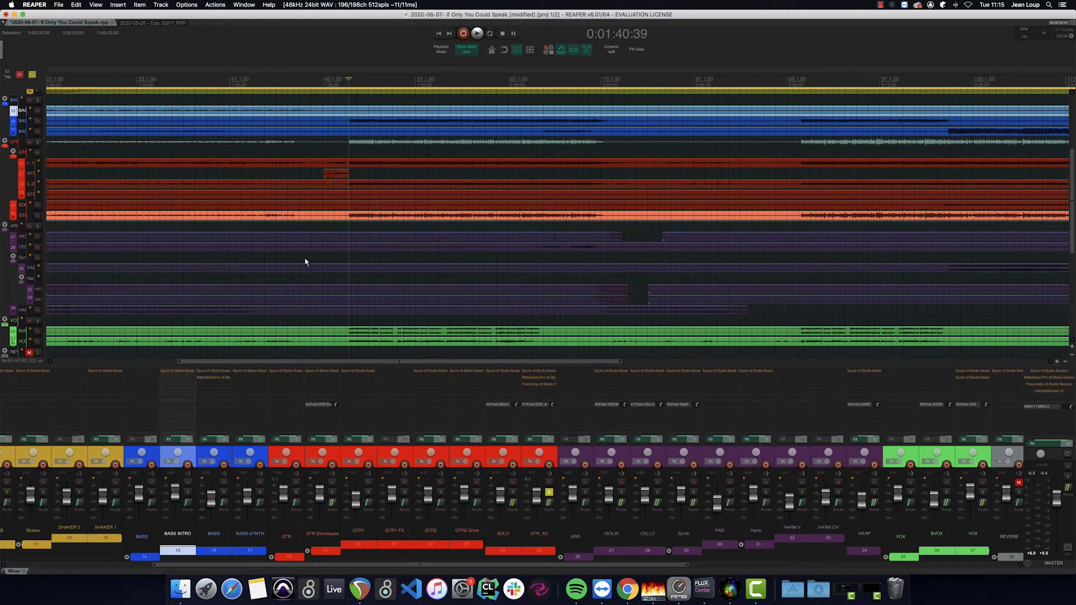
Step: Play the soloed GTR_AC track and open its Epure v3 Studio Session equalizer
key("space")
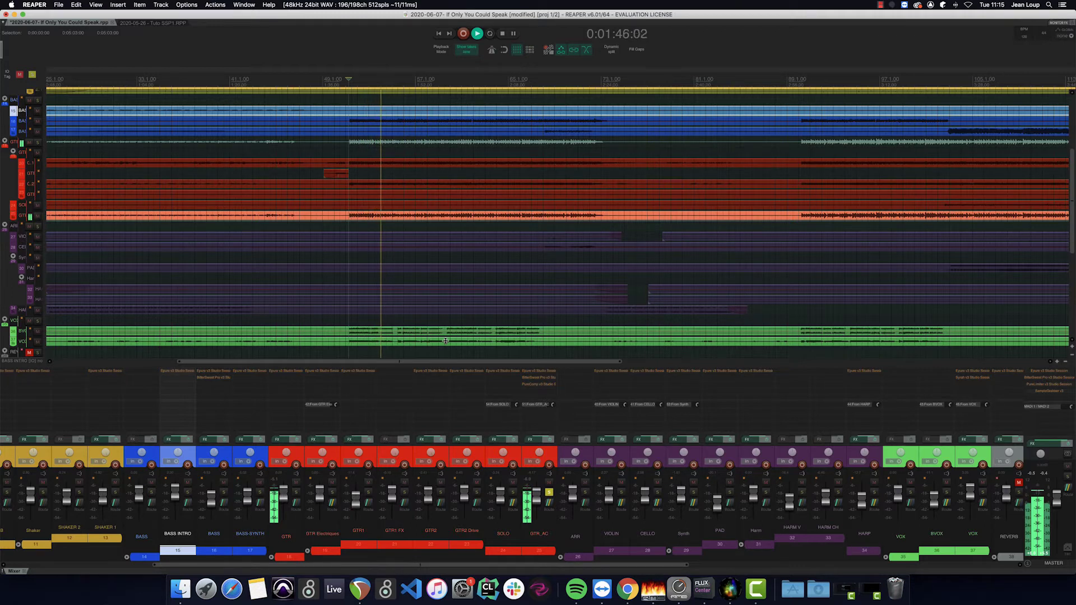
key("space")
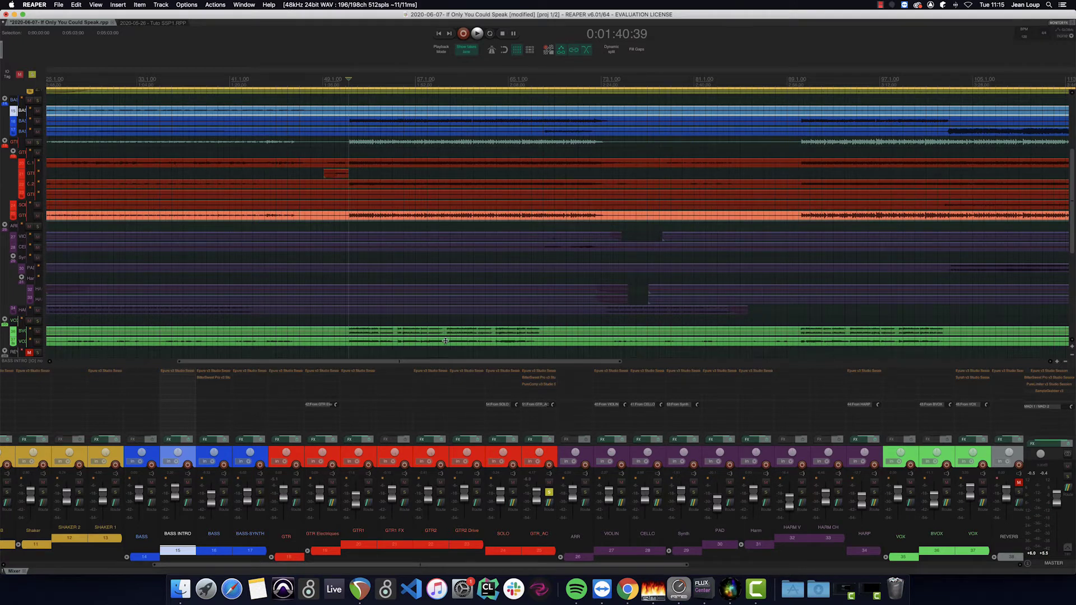
left_click(541, 371)
left_click(384, 158)
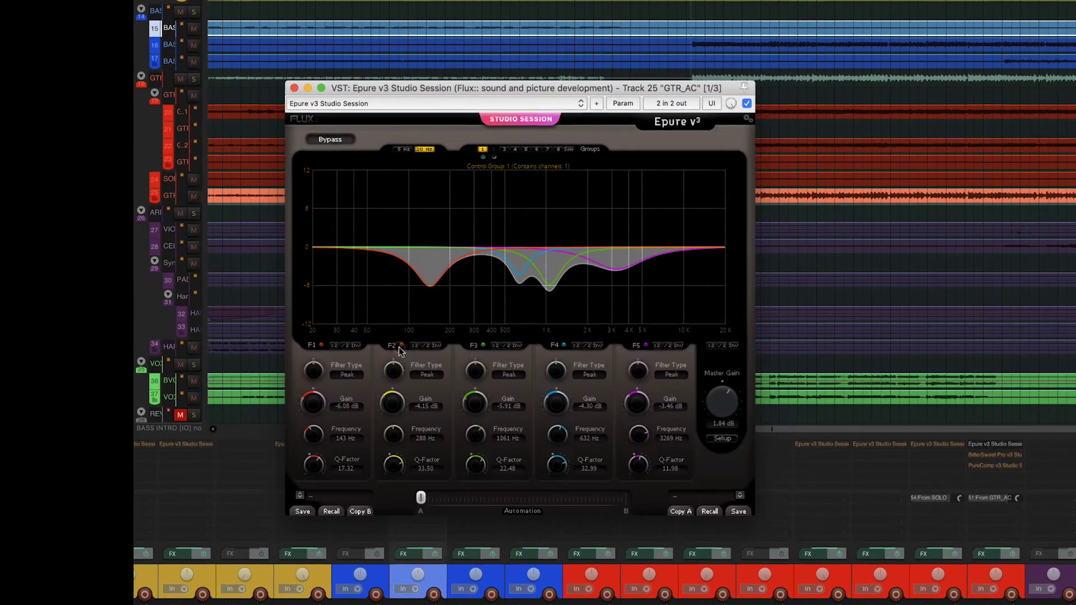
Step: Disable bands F2 to F5 in the GTR_AC equalizer and compare the remaining F1 cut against plugin bypass during playback
left_click(167, 308)
left_click(218, 309)
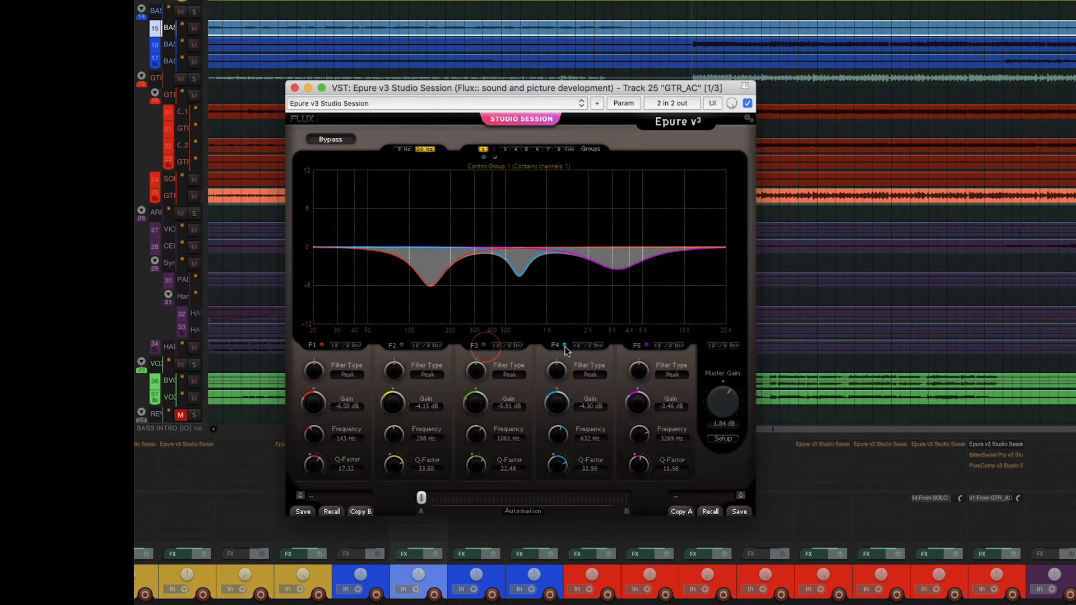
left_click(564, 346)
left_click(644, 345)
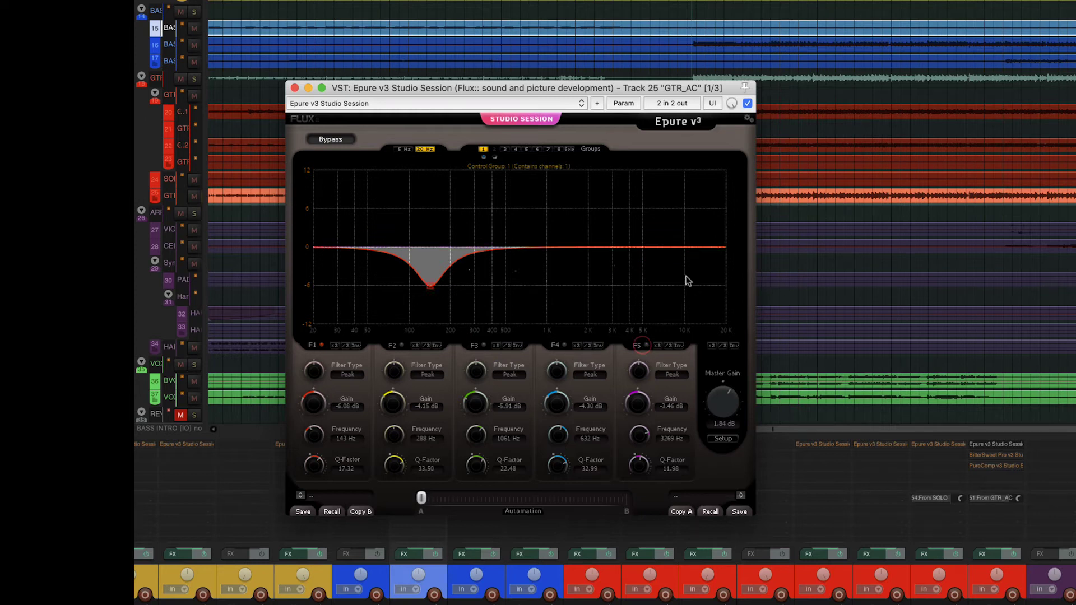
left_click(747, 103)
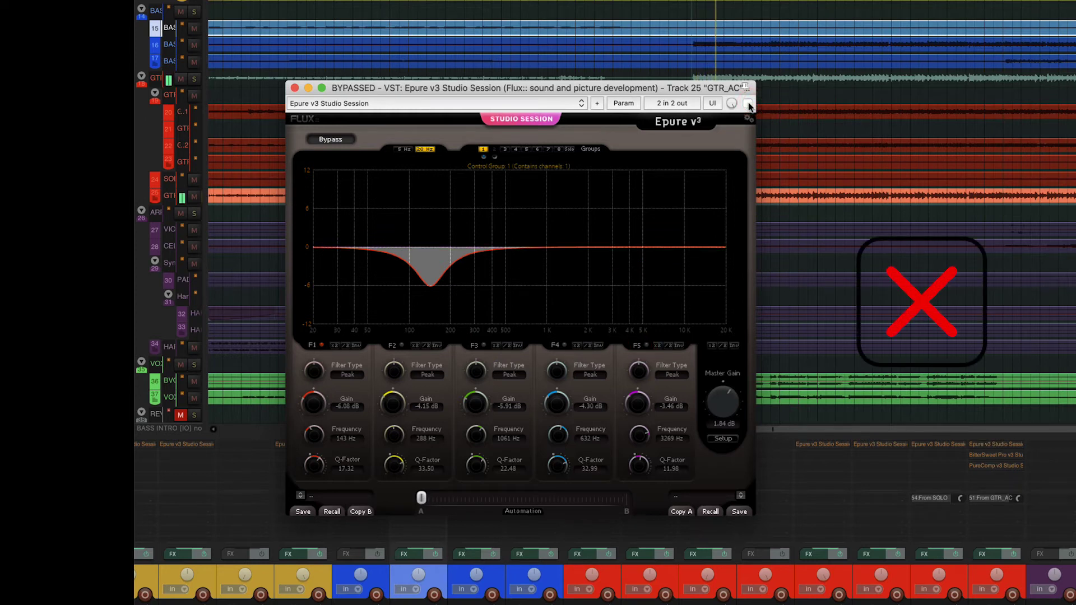
left_click(748, 104)
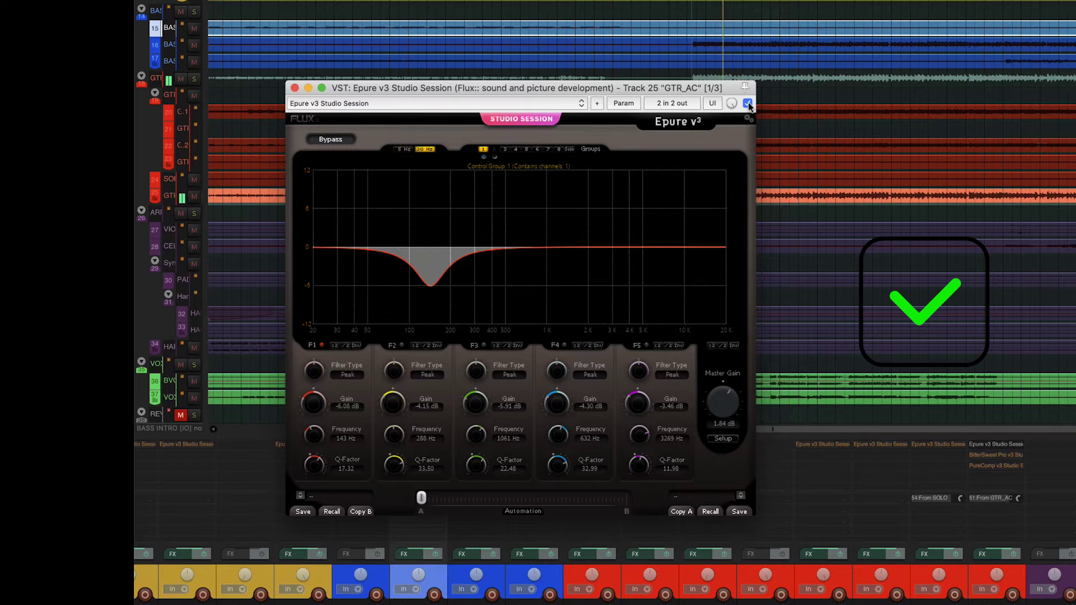
left_click(748, 103)
left_click(747, 103)
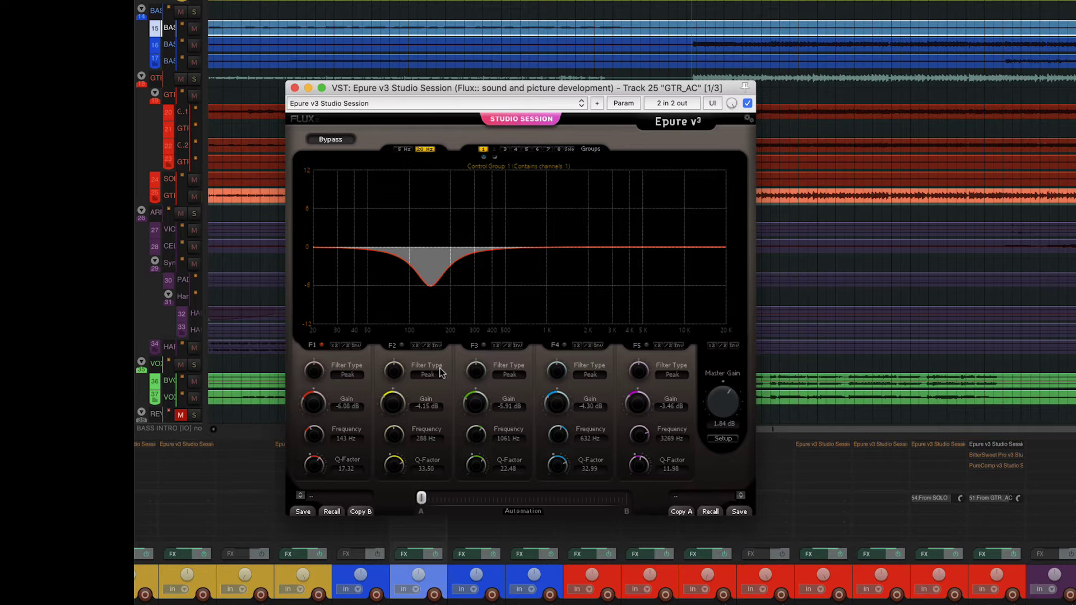
Step: Re-enable bands F2, F3 and F4 in the GTR_AC equalizer and compare the result with the plugin bypassed
left_click(402, 345)
left_click(484, 345)
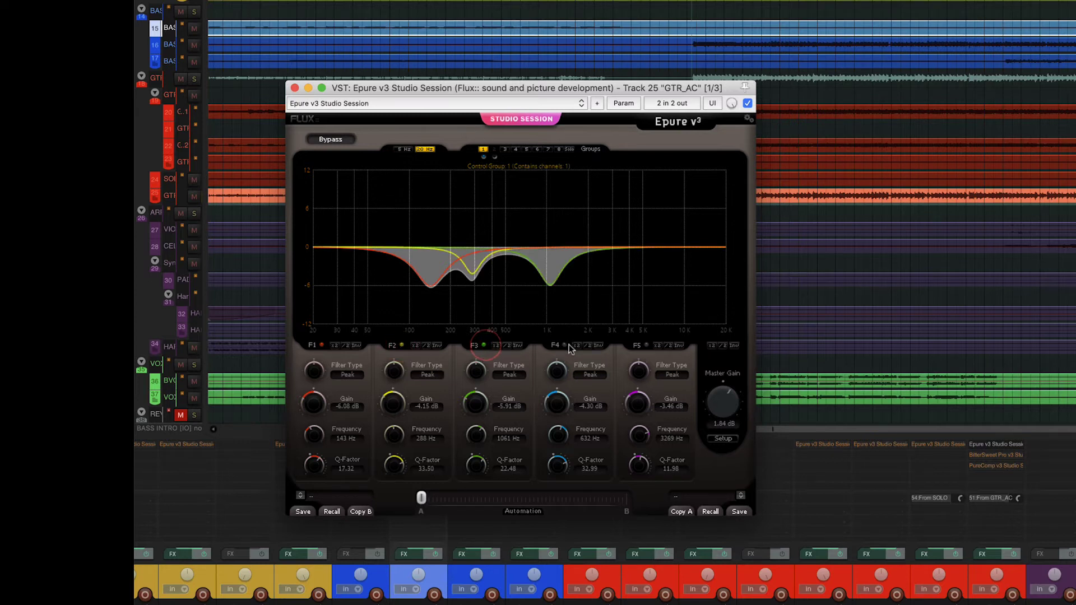
left_click(564, 345)
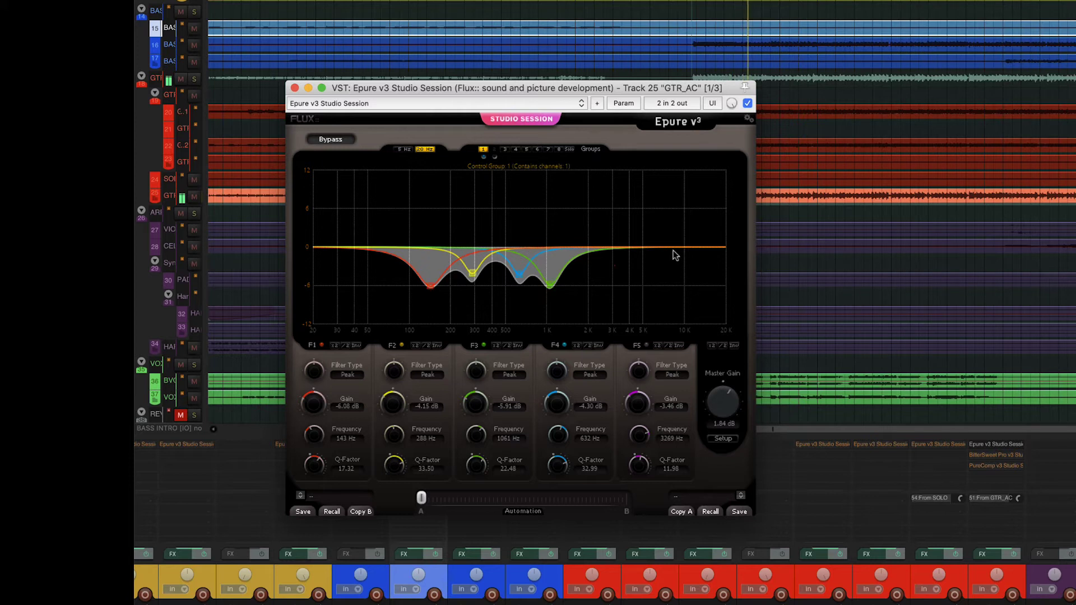
left_click(747, 103)
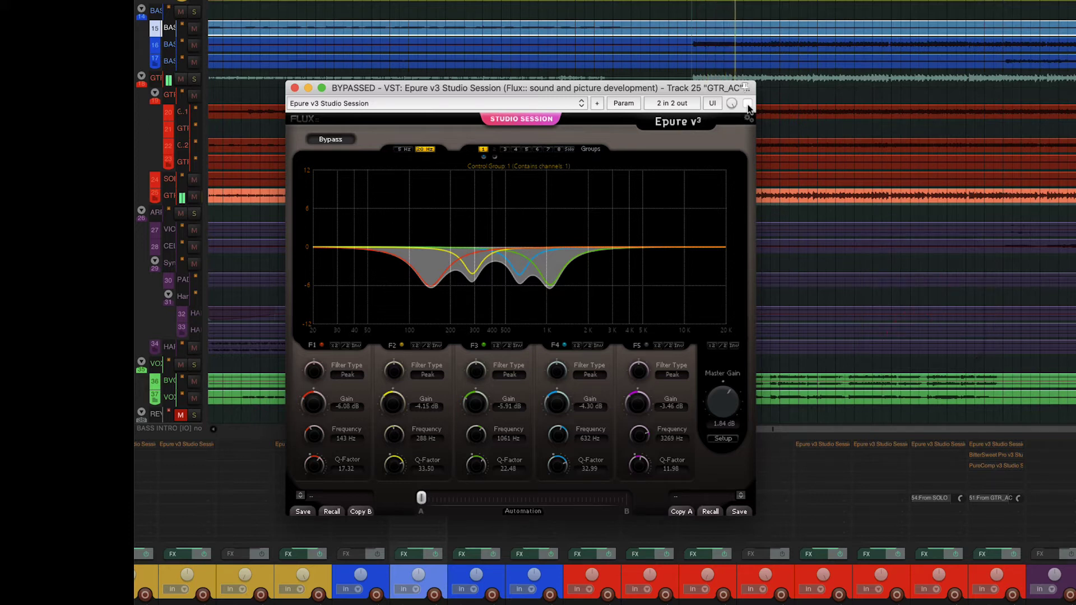
left_click(748, 104)
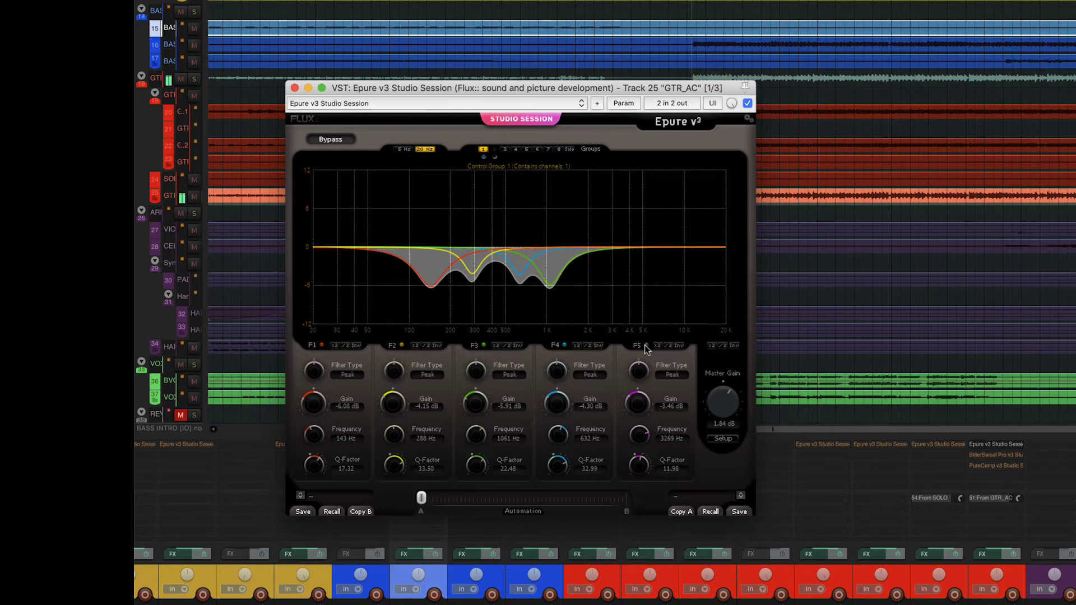
Step: Re-enable band F5 in the GTR_AC equalizer and compare the complete five-band curve with the plugin bypassed
left_click(645, 346)
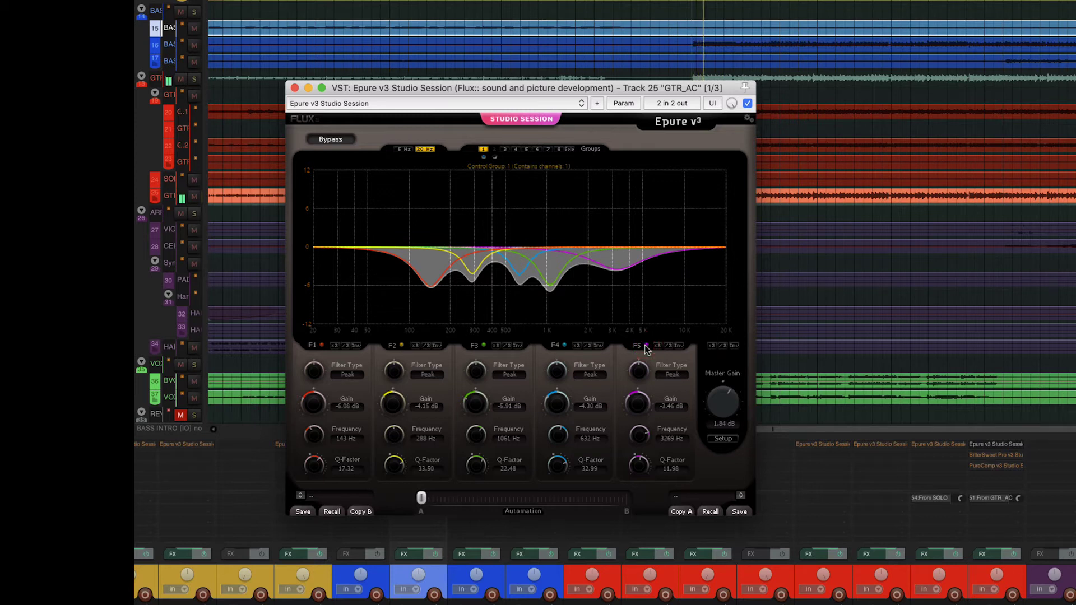
mouse_move(604, 267)
left_click(747, 104)
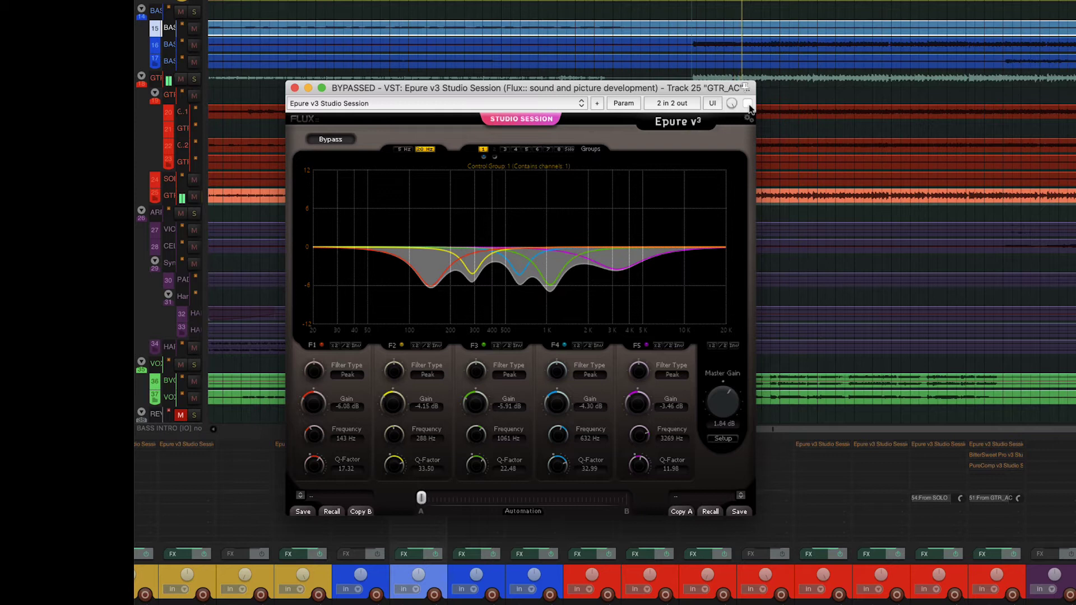
left_click(749, 104)
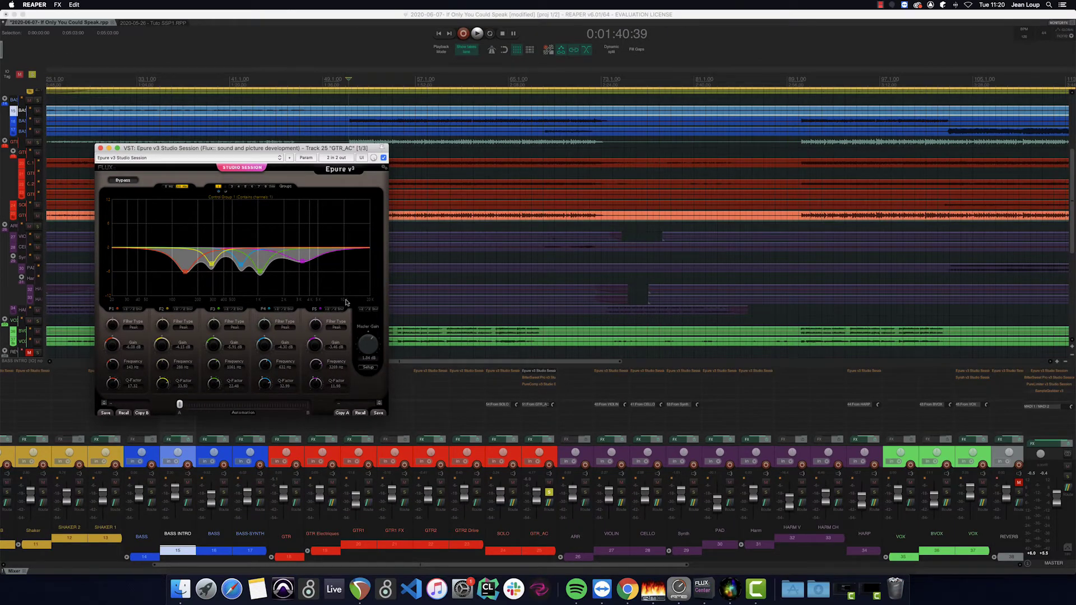
Step: Solo the GTR Electriques group and play the electric guitars
left_click(332, 492)
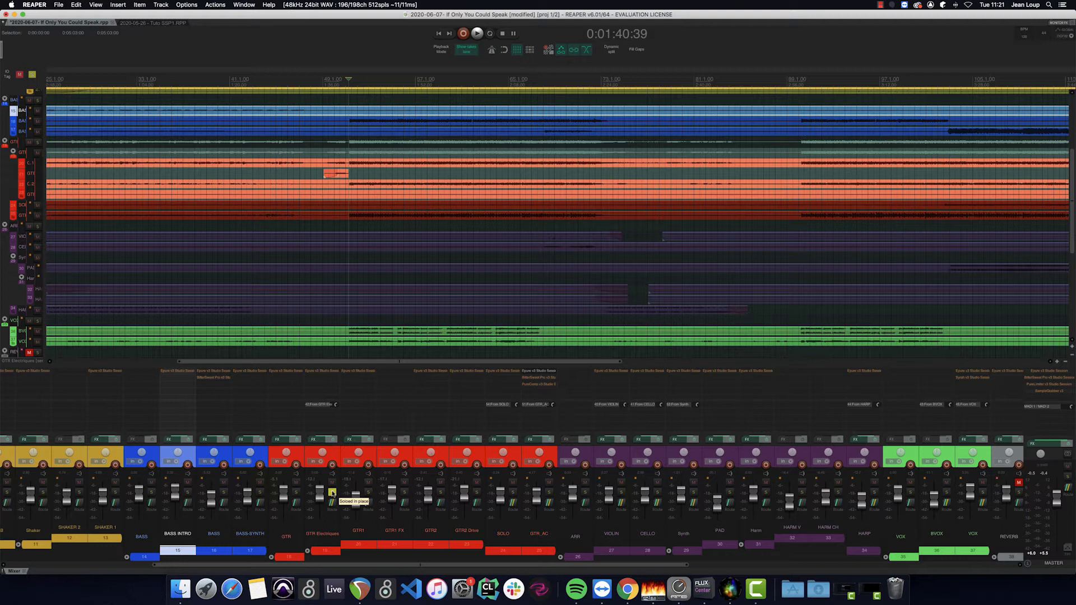
key("space")
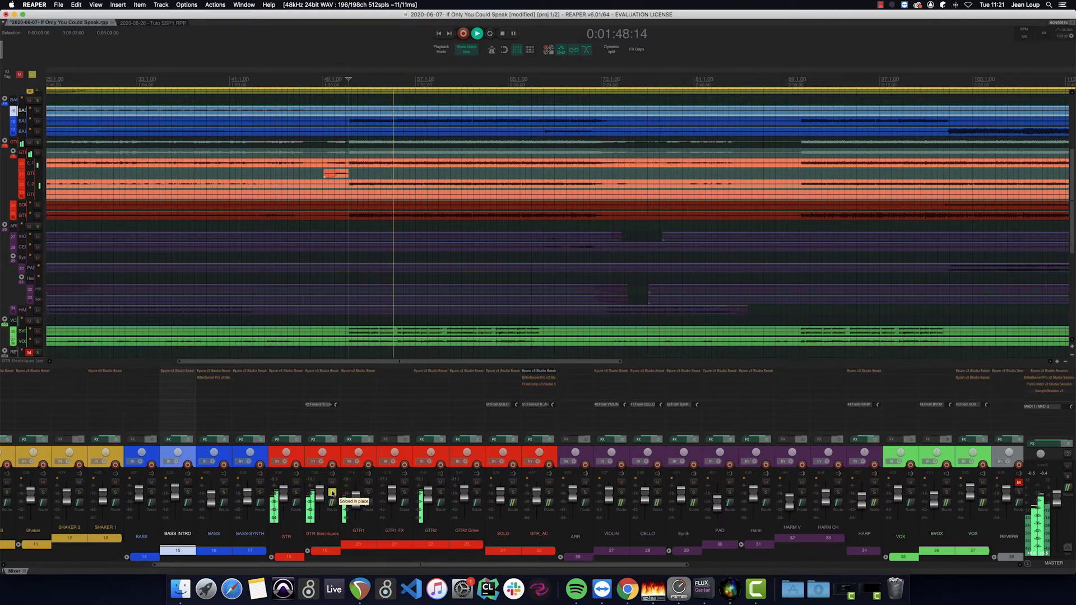
key("space")
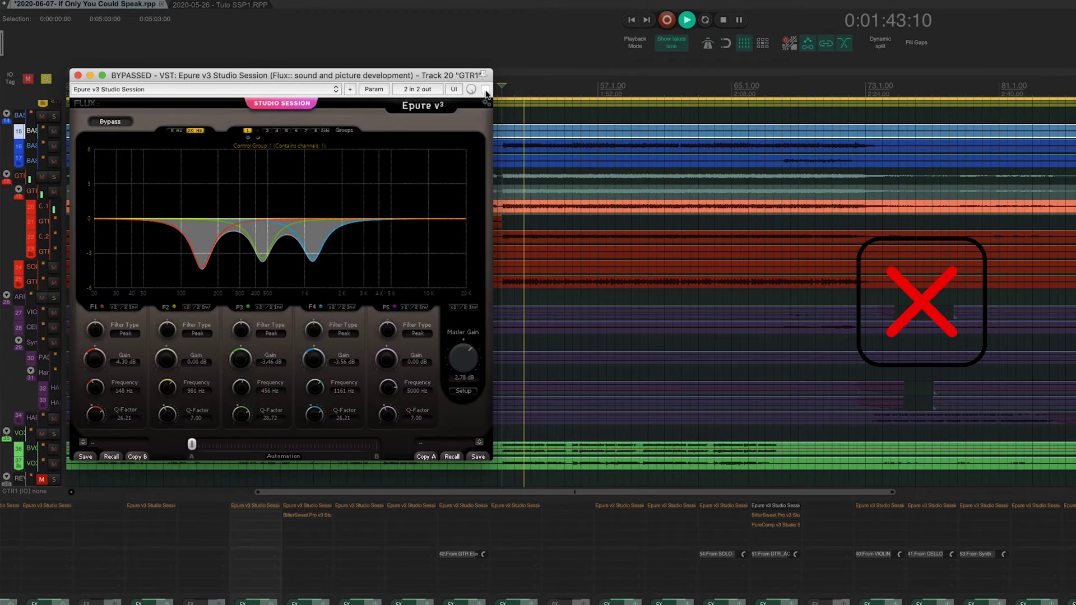
Step: Switch on the bypassed Epure v3 on GTR1 during playback, stop, and close the plugin window
left_click(485, 90)
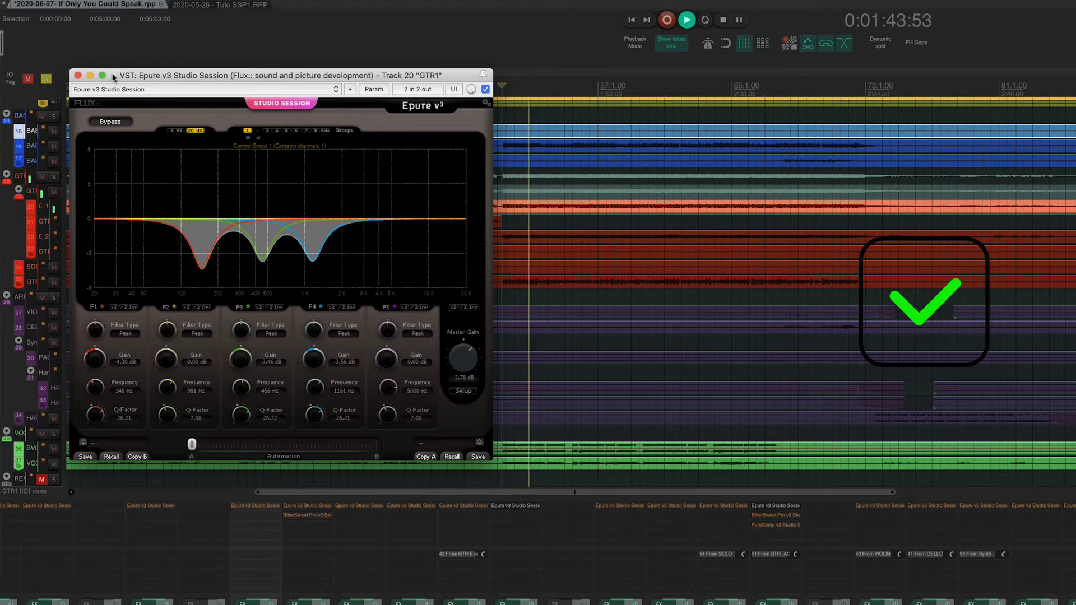
key("space")
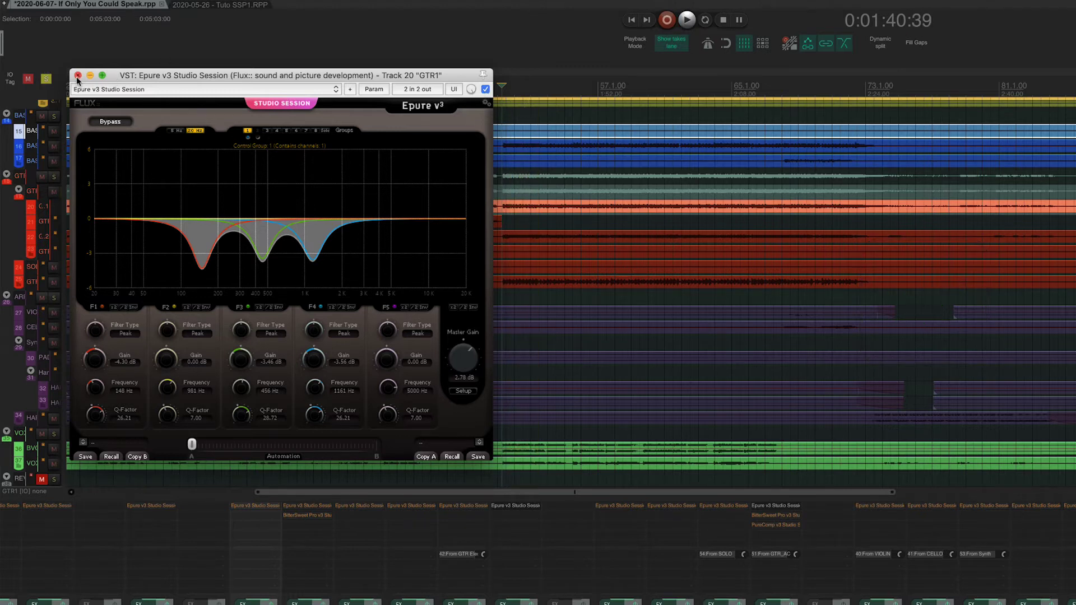
left_click(77, 75)
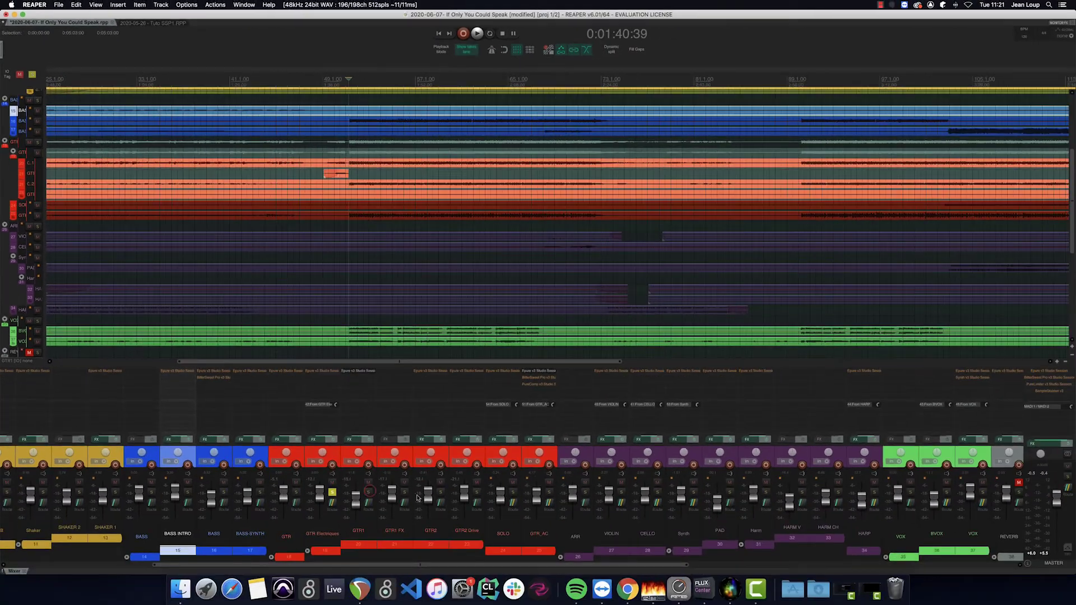
Step: Switch on the bypassed Epure v3 equalizers on the GTR2 track and the GTR Electriques group to hear their effect
left_click(427, 371)
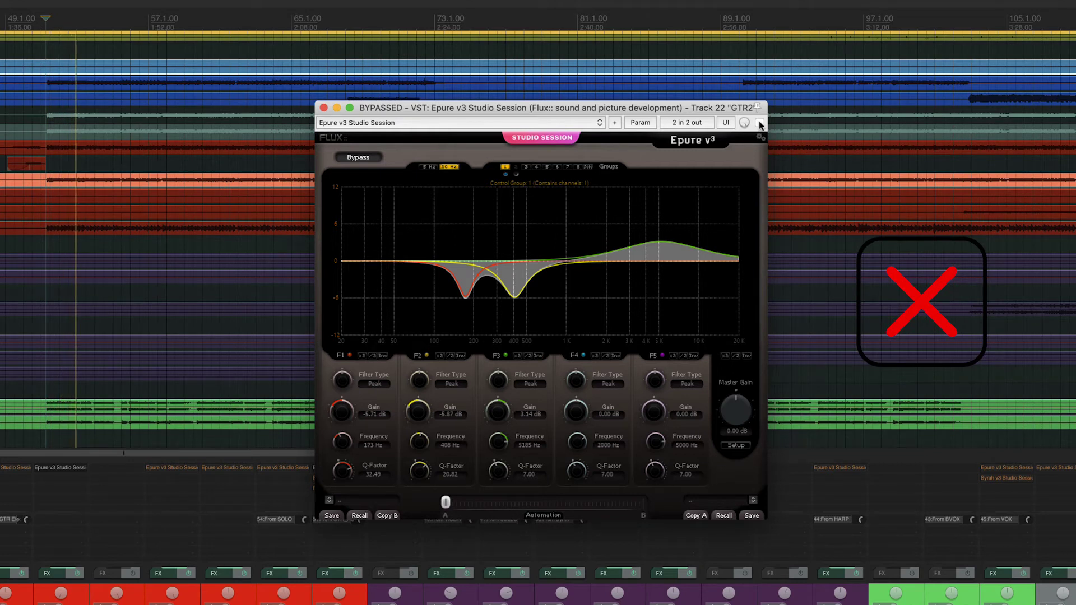
left_click(760, 123)
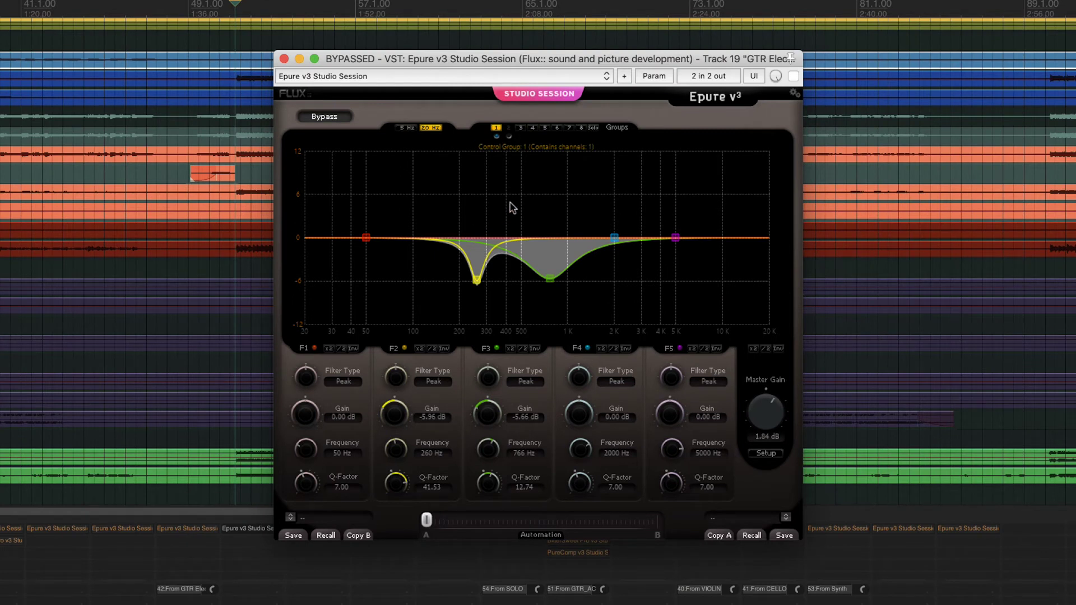
left_click(794, 76)
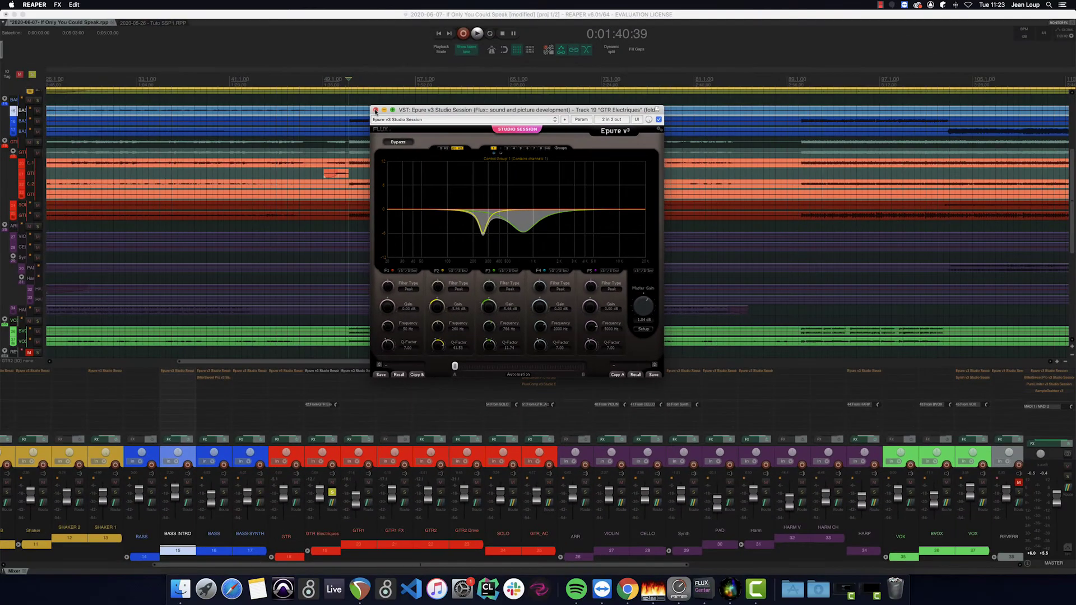
left_click(283, 58)
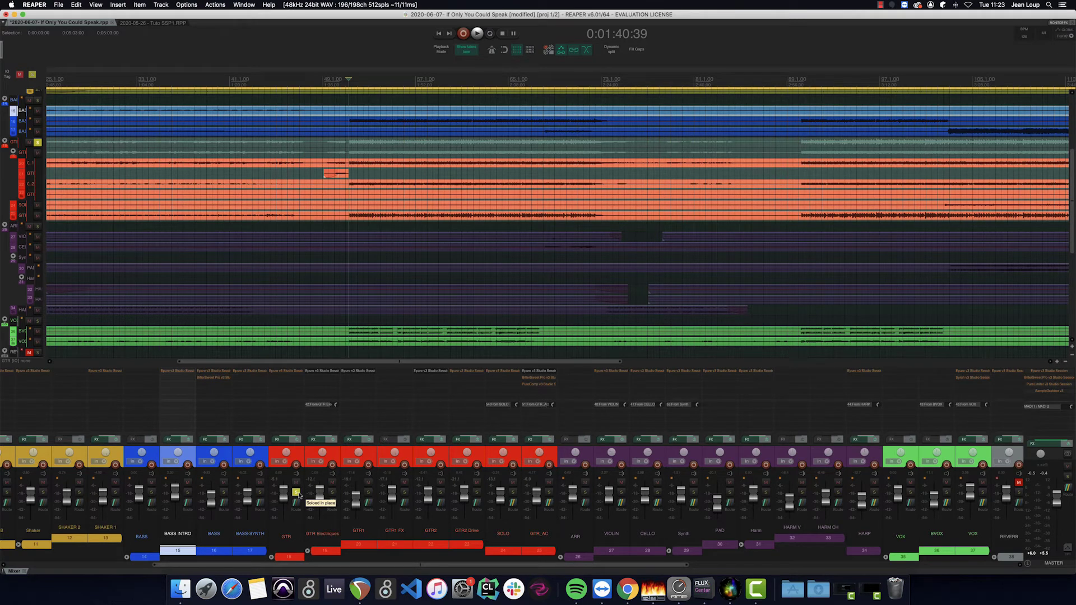
Step: Solo the GTR folder and compare its Epure v3 equalizer bypassed and active during playback, leaving it switched on
key("space")
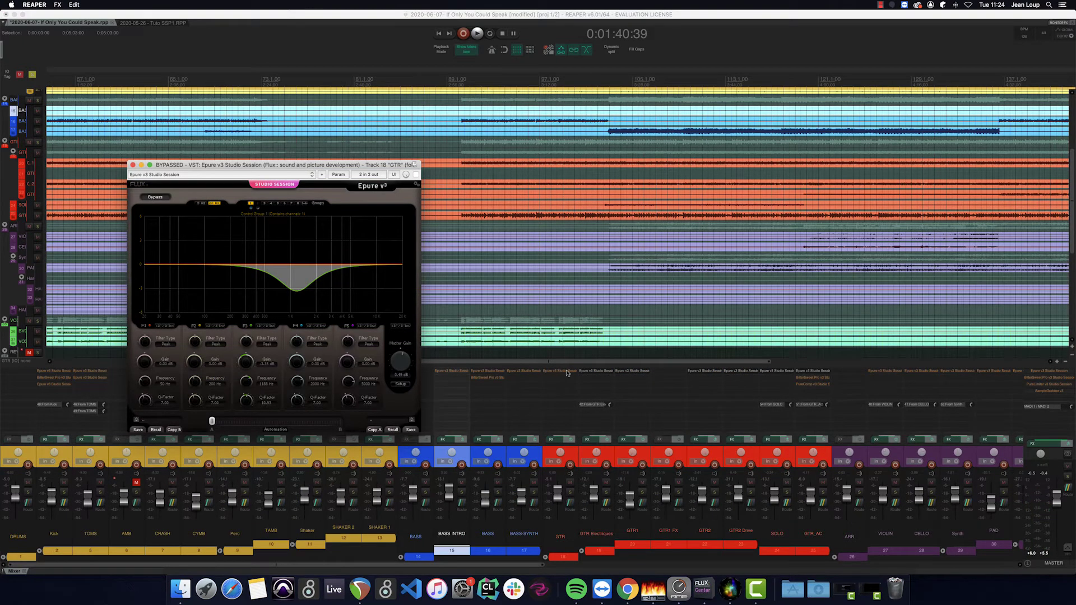
left_click(570, 492)
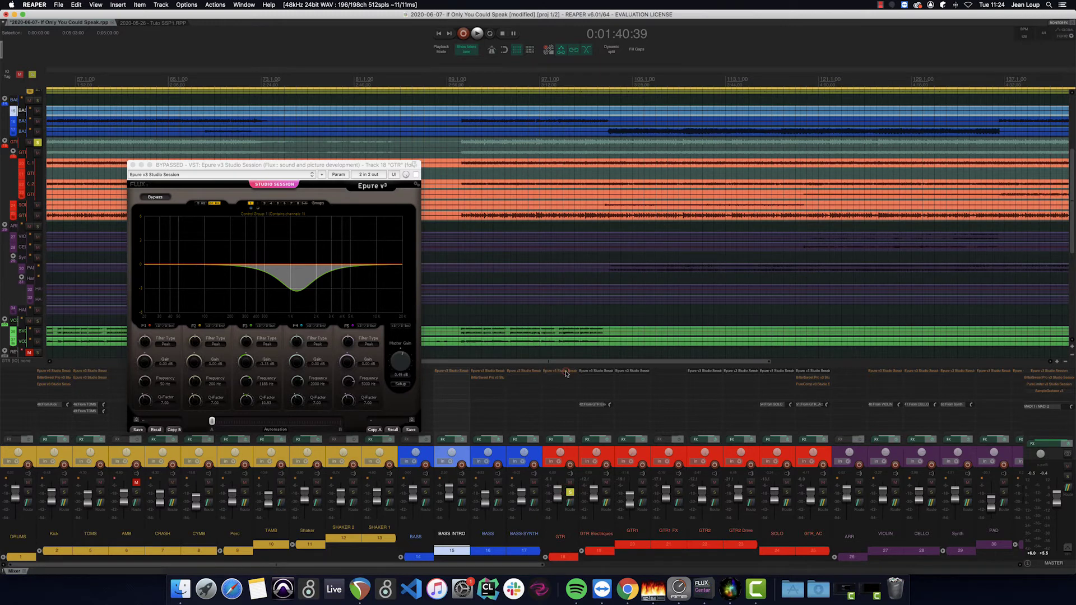
key("space")
left_click(416, 175)
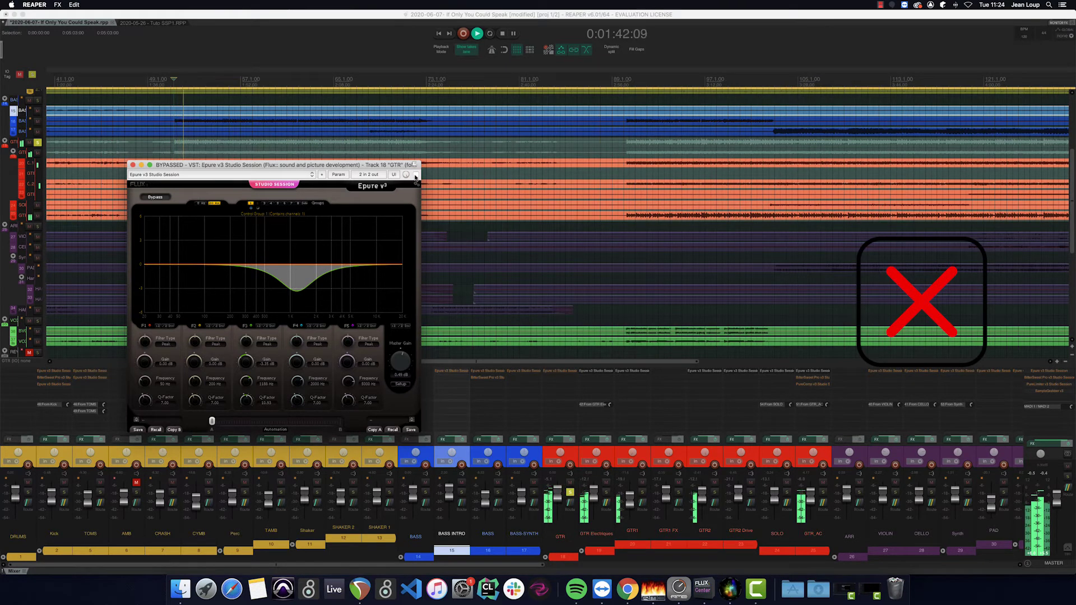
key("space")
left_click(415, 175)
key("space")
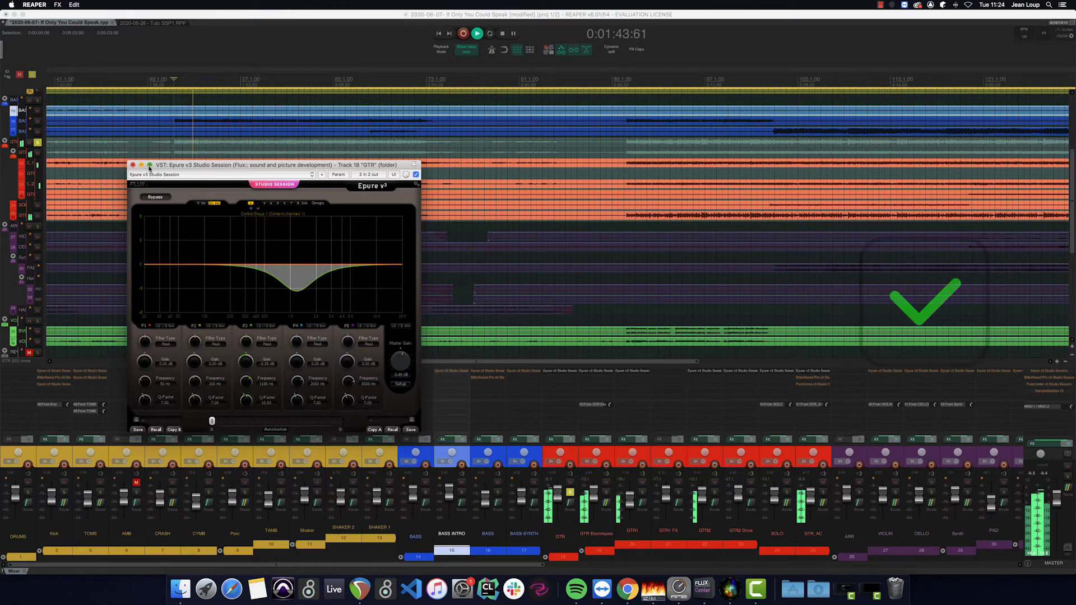
key("space")
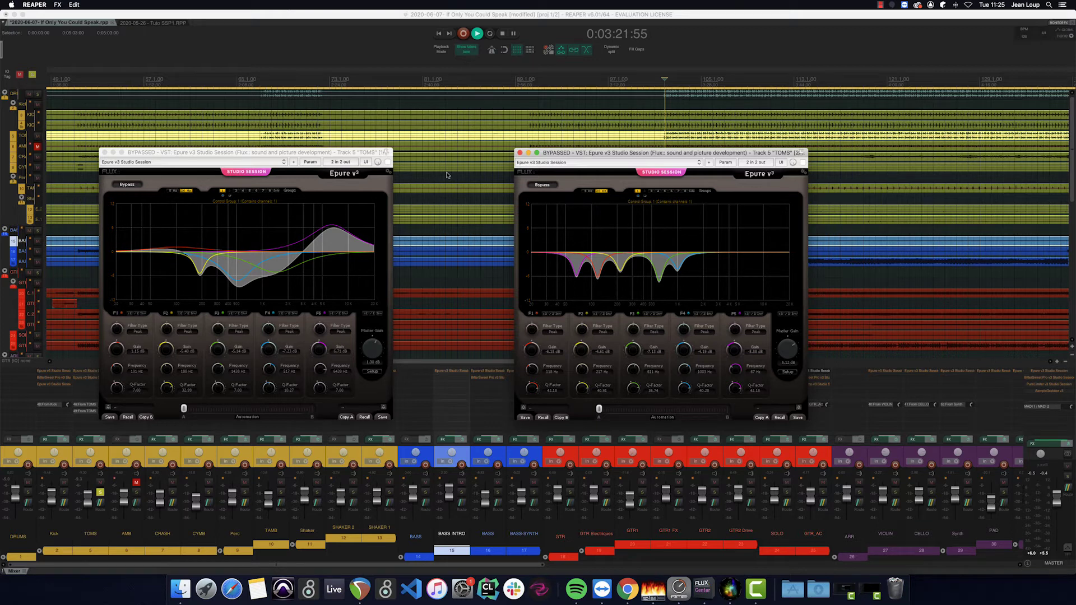
Step: Compare the TOMS track with both of its Epure v3 equalizers switched on and with both bypassed during playback
left_click(387, 162)
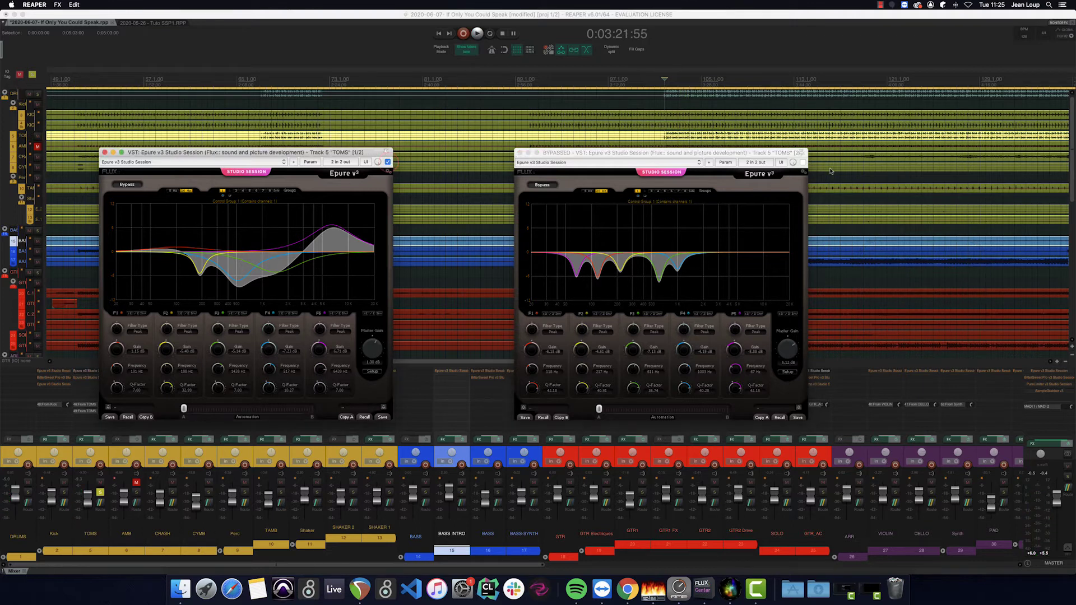
left_click(802, 163)
key("space")
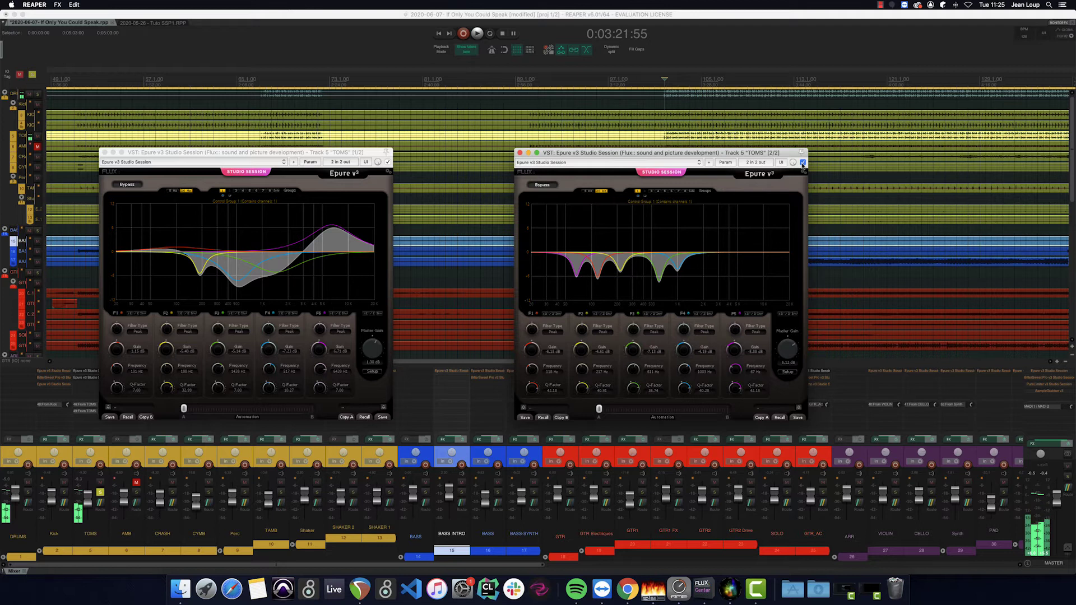
left_click(802, 162)
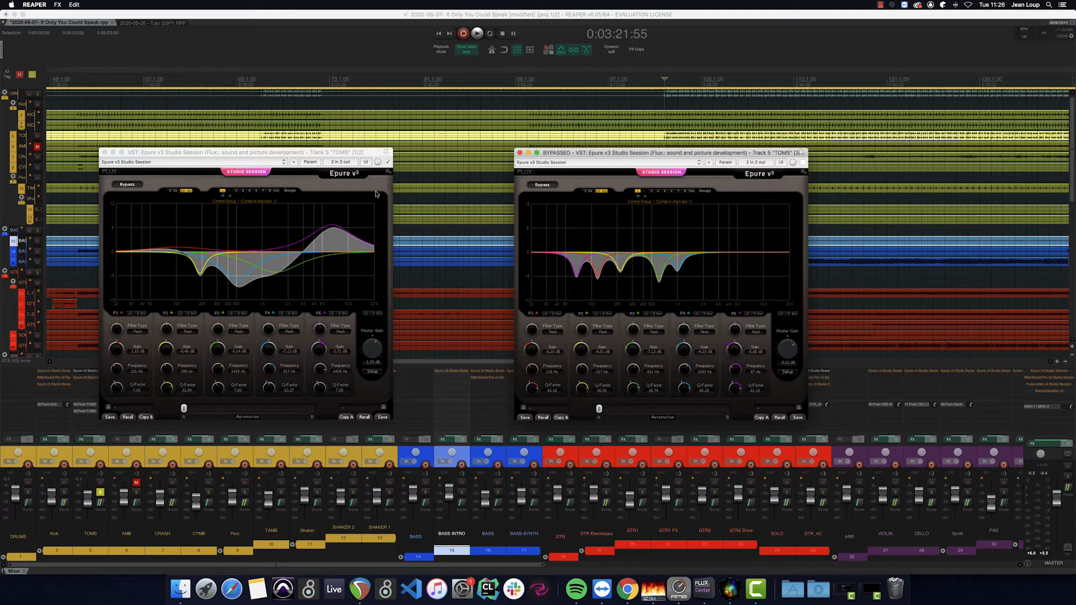
left_click(388, 162)
key("space")
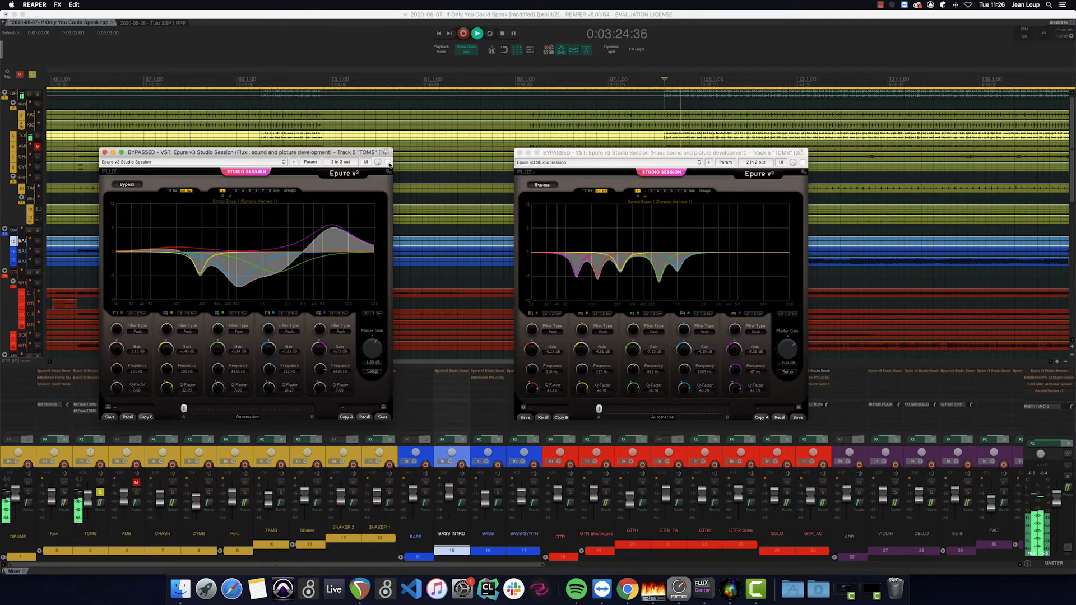
Step: Switch on the first and second Epure v3 equalizers on the TOMS track one after the other during playback
left_click(388, 163)
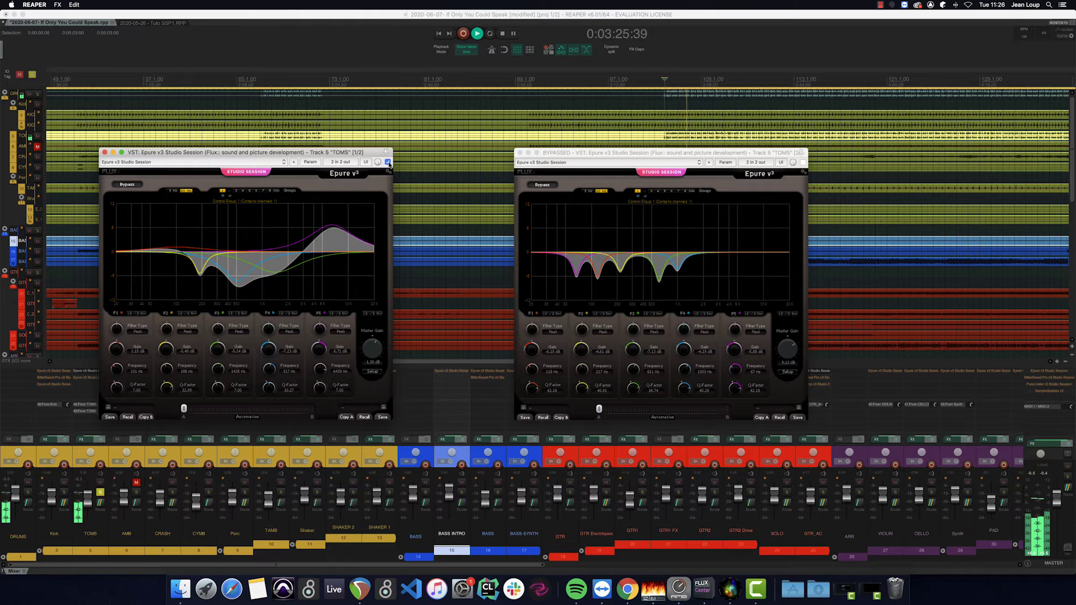
left_click(802, 163)
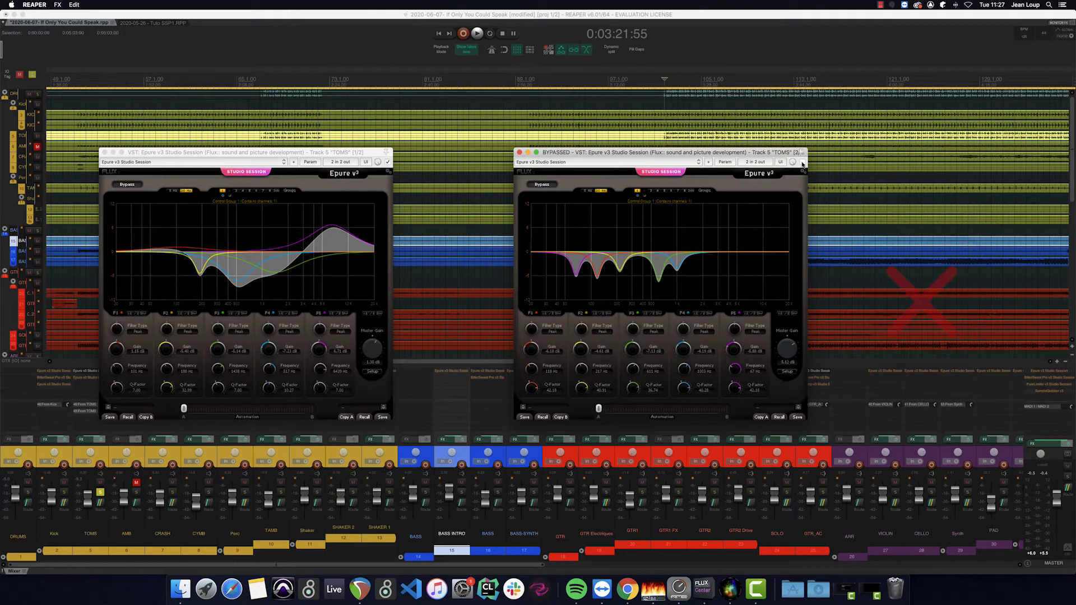
key("space")
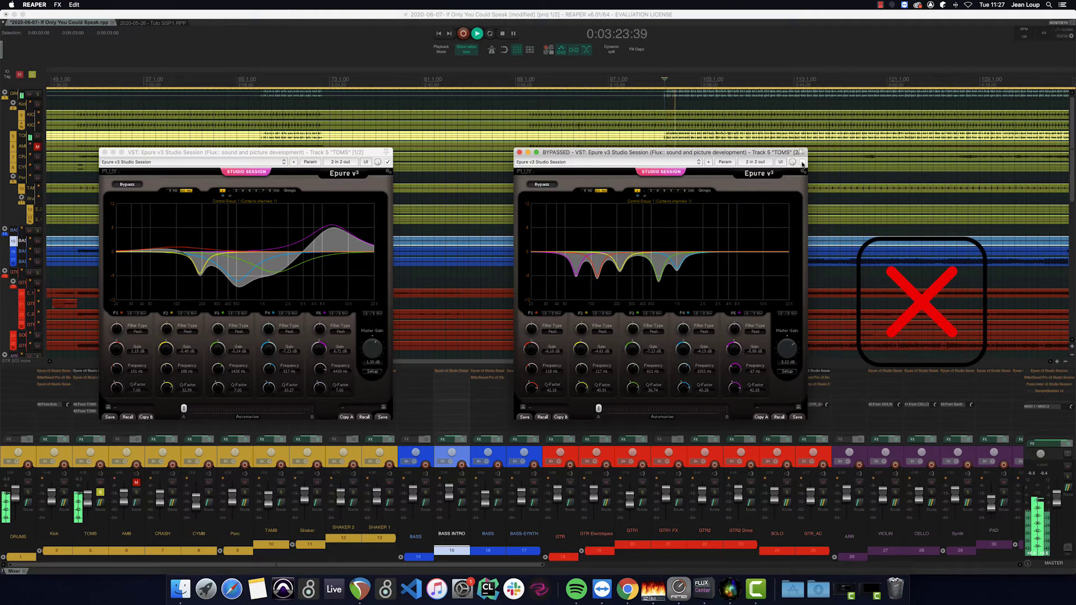
left_click(803, 162)
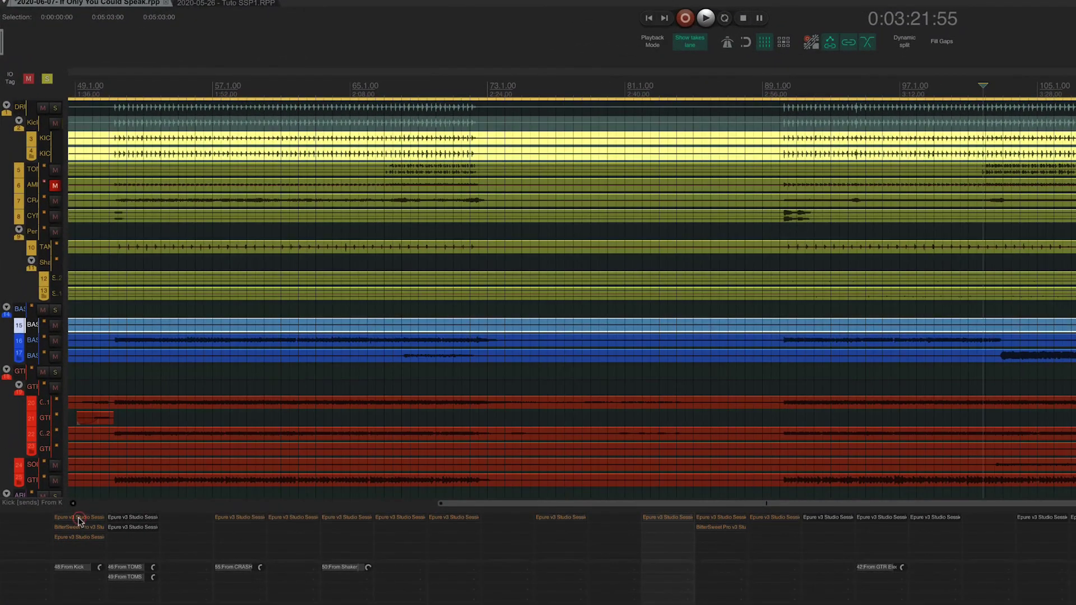
Step: Open the Kick folder's first Epure v3 and switch on both of its bypassed Epure v3 equalizers in turn during playback
left_click(54, 371)
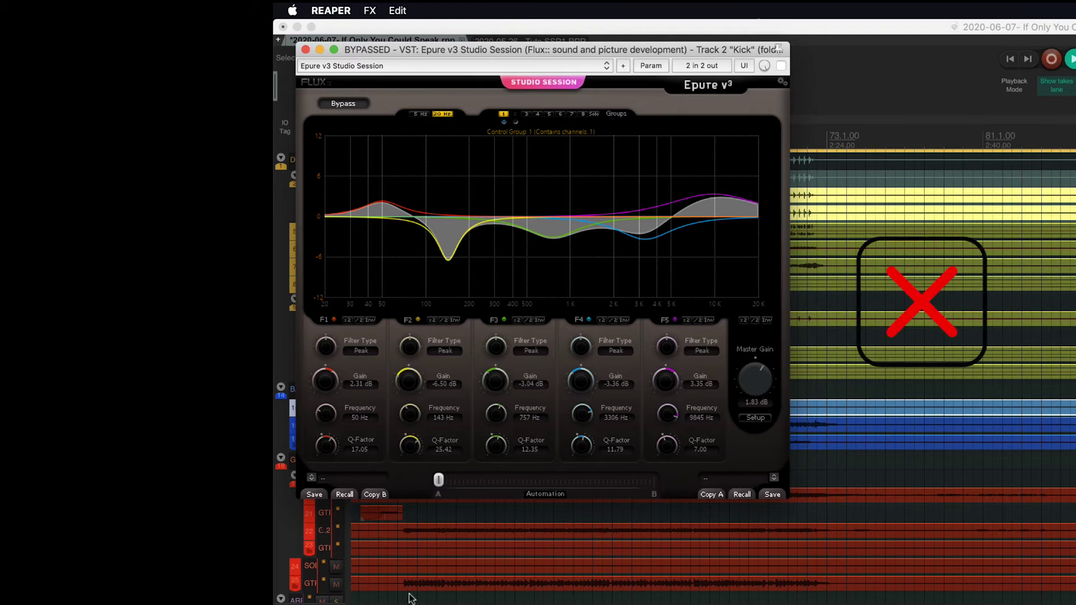
left_click(782, 66)
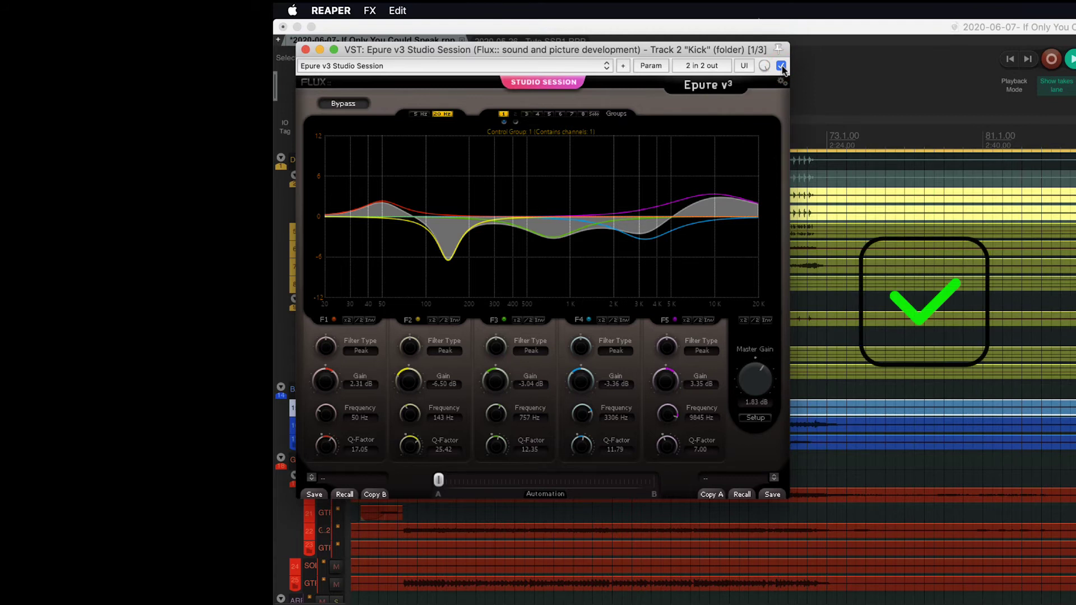
key("space")
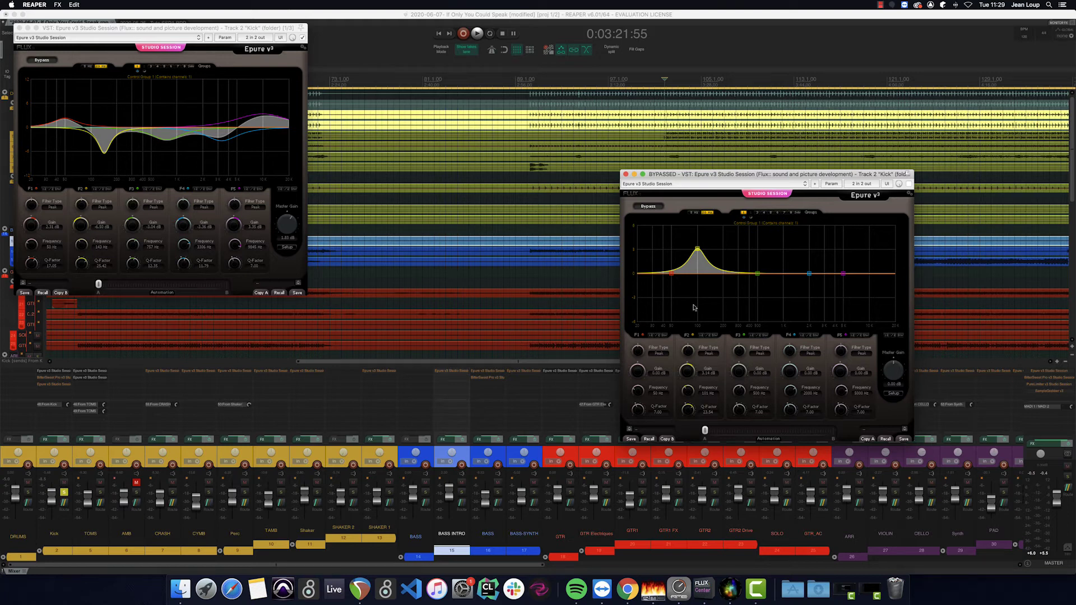
key("space")
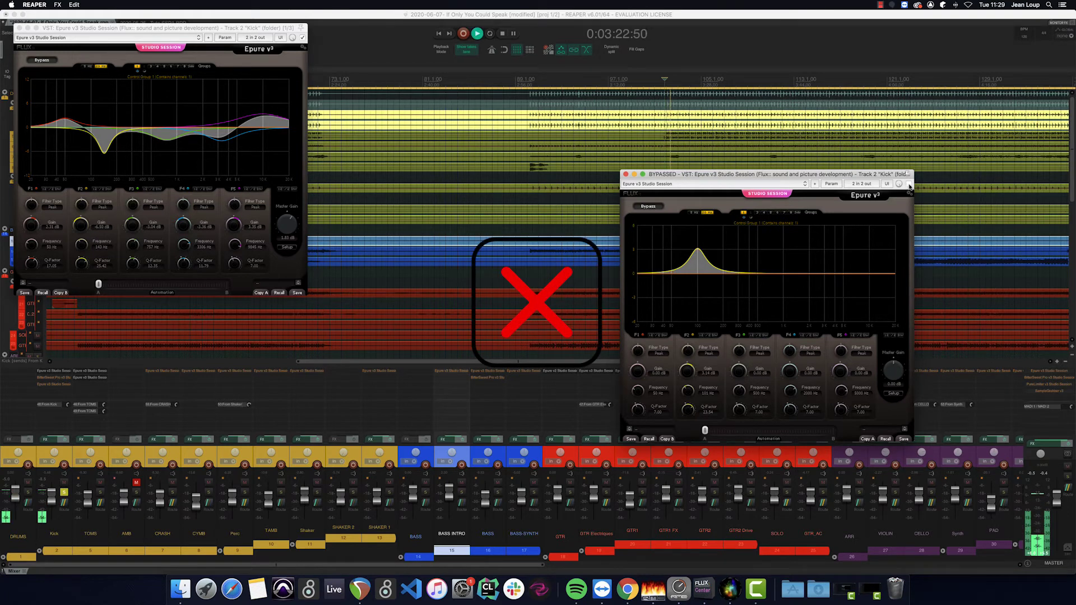
left_click(909, 185)
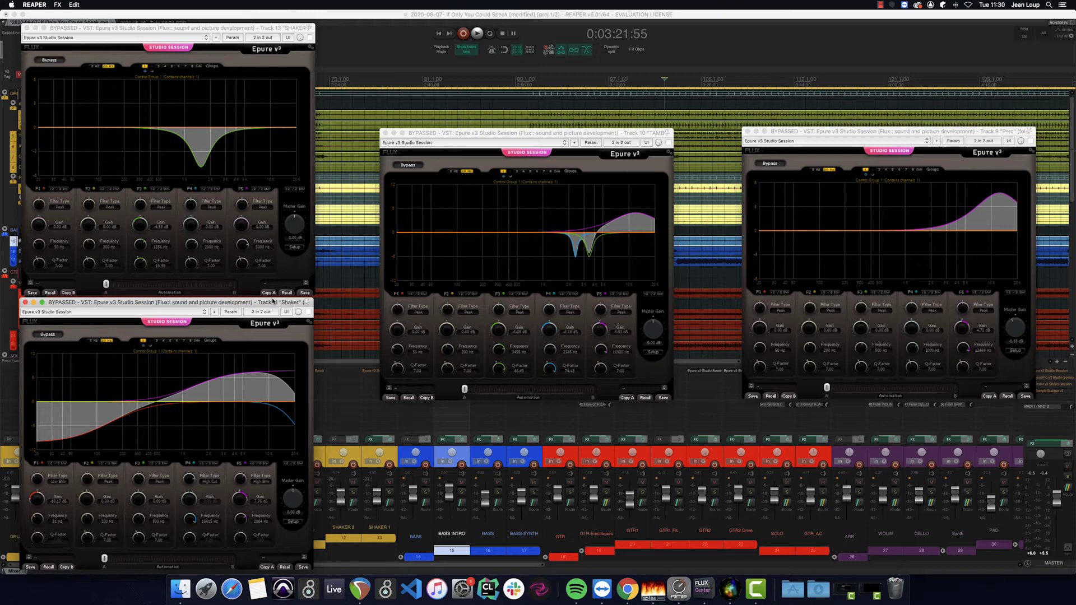
Step: Switch on the bypassed Epure v3 equalizers on SHAKER 1, the Shaker folder, TAMB and the Perc folder
left_click(310, 40)
left_click(310, 38)
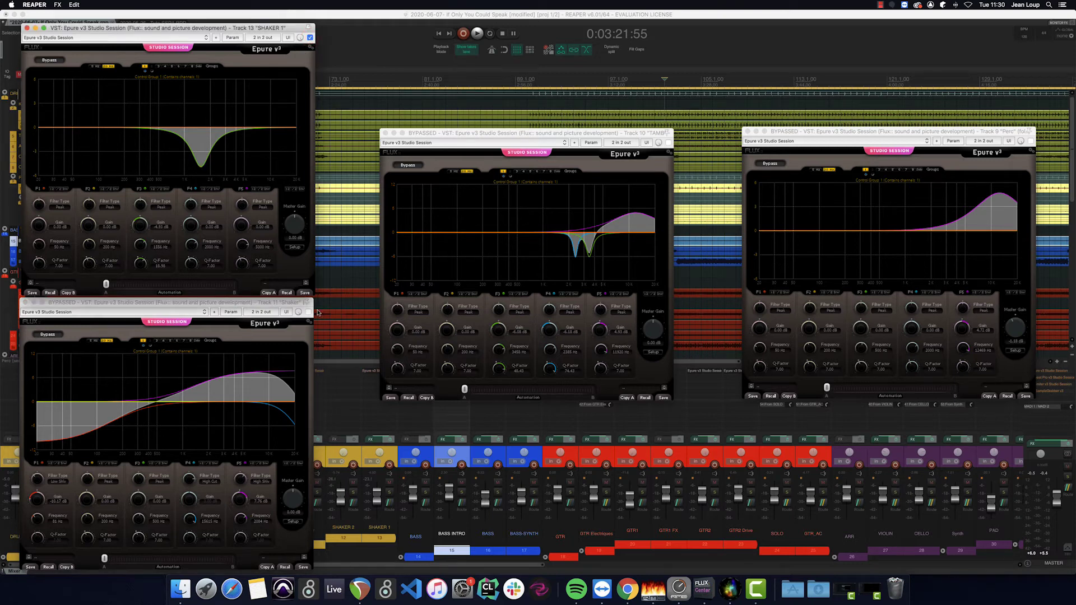
left_click(308, 312)
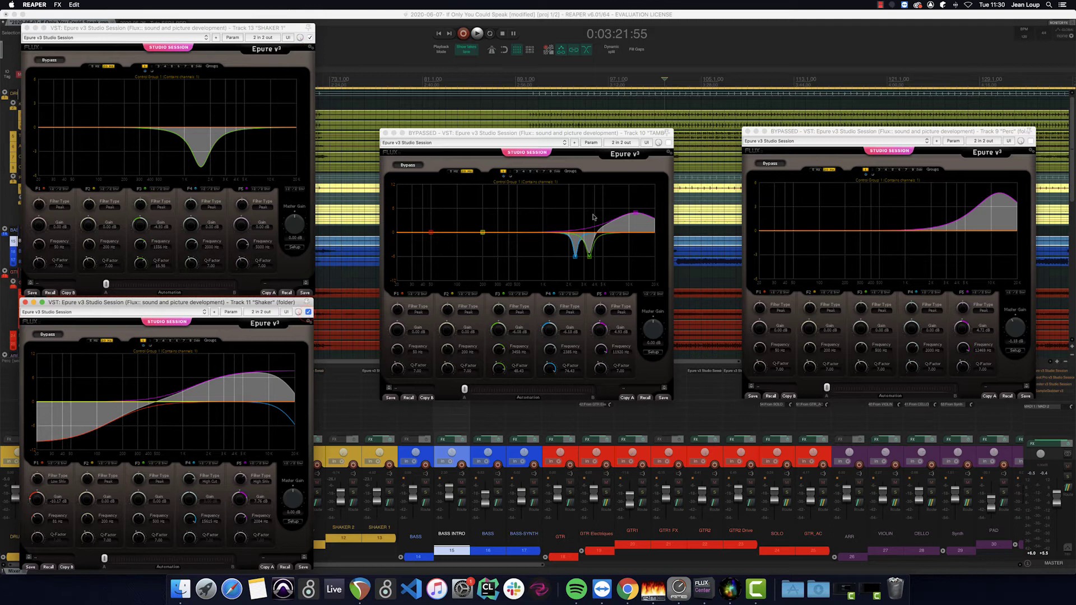
left_click(669, 142)
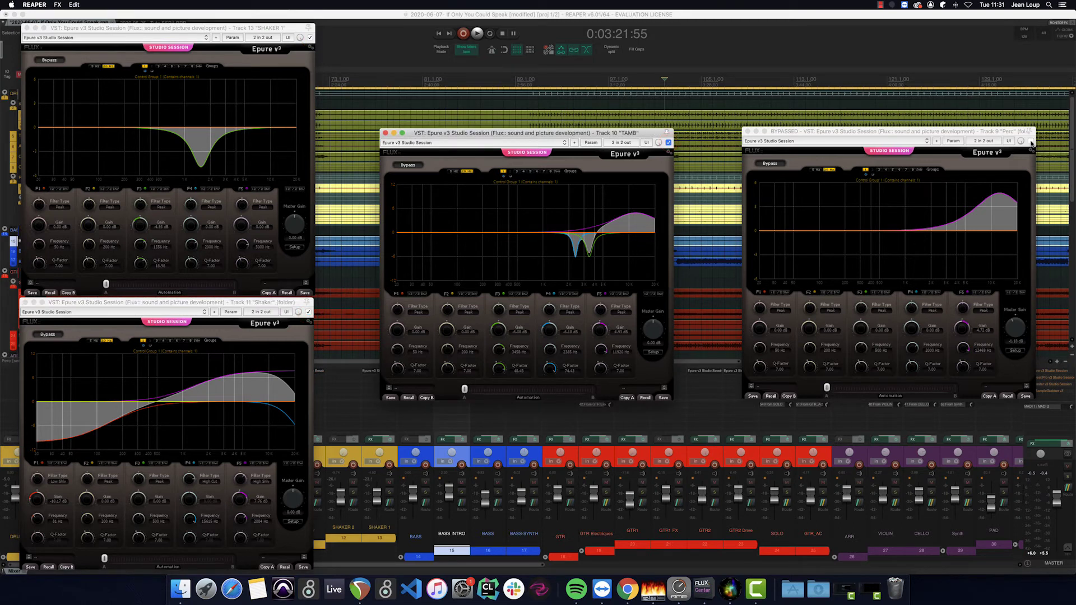
Step: Compare the percussion during playback with all track effects bypassed and with them active
key("space")
left_click(1068, 443, "ctrl")
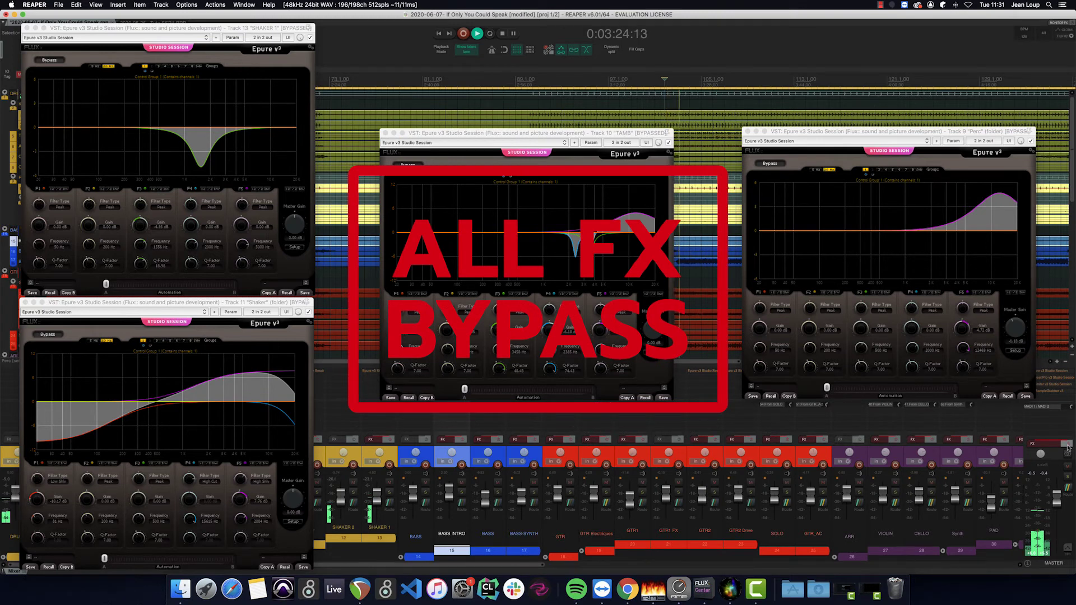
left_click(1067, 444, "ctrl")
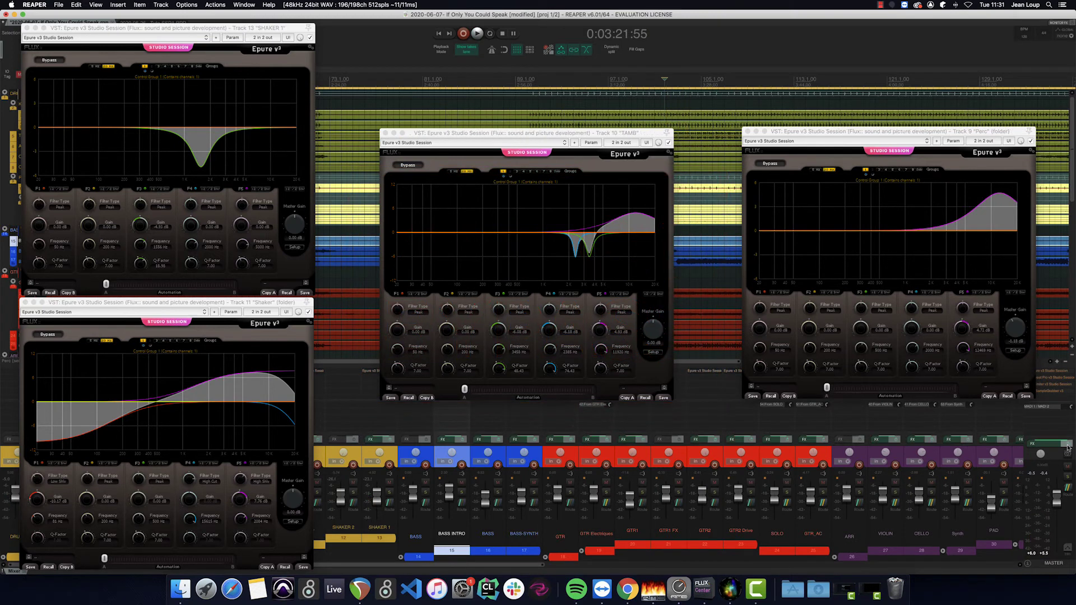
key("space")
key("space")
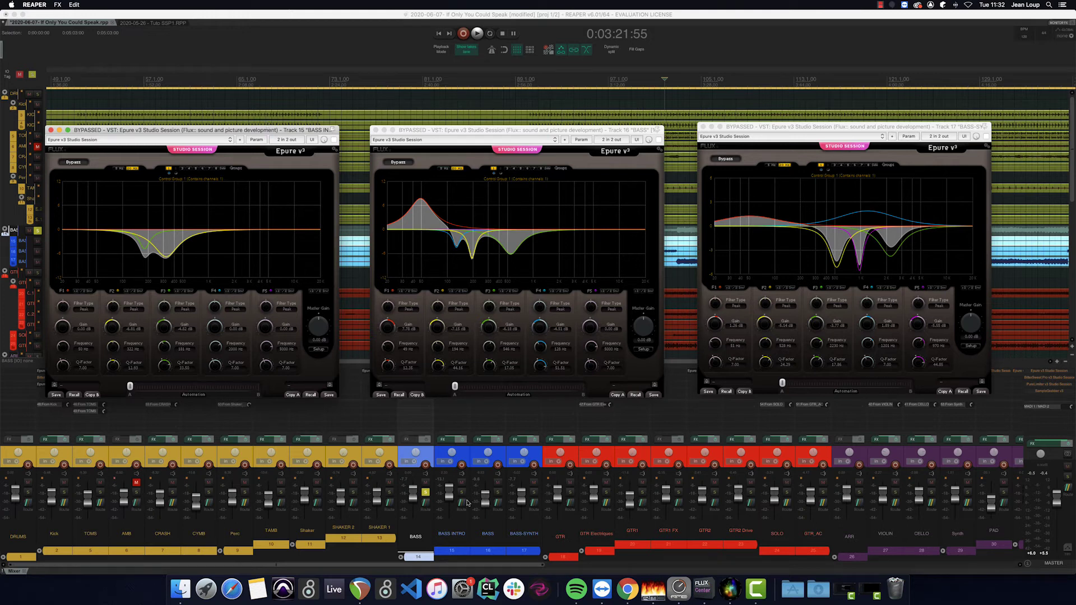
Step: Move the play position to just after 2:56 and switch on the bypassed Epure v3 on the BASS track during playback
left_click(502, 497)
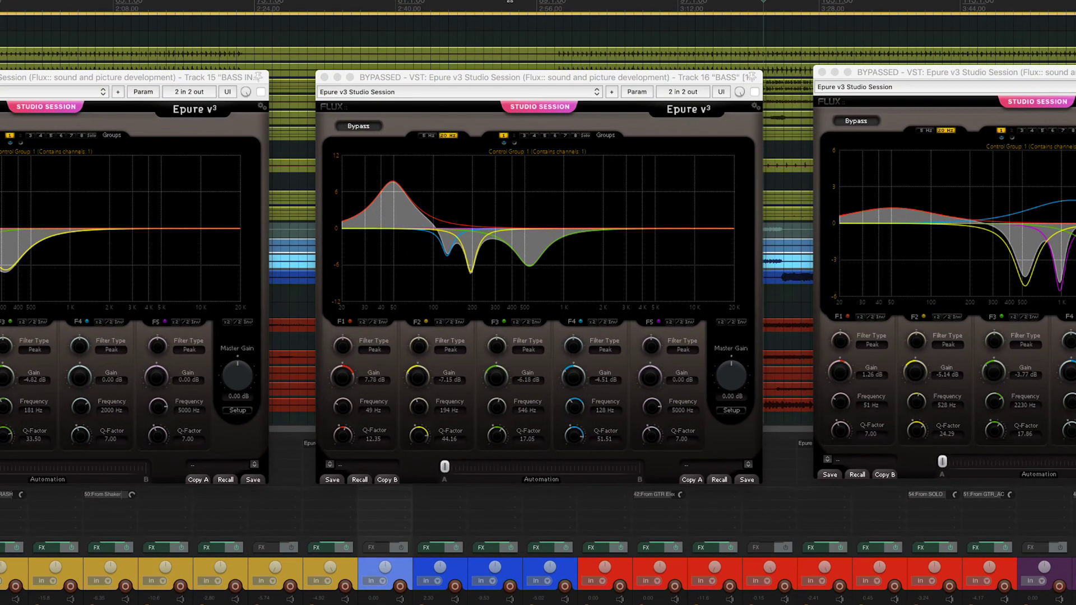
left_click(563, 3)
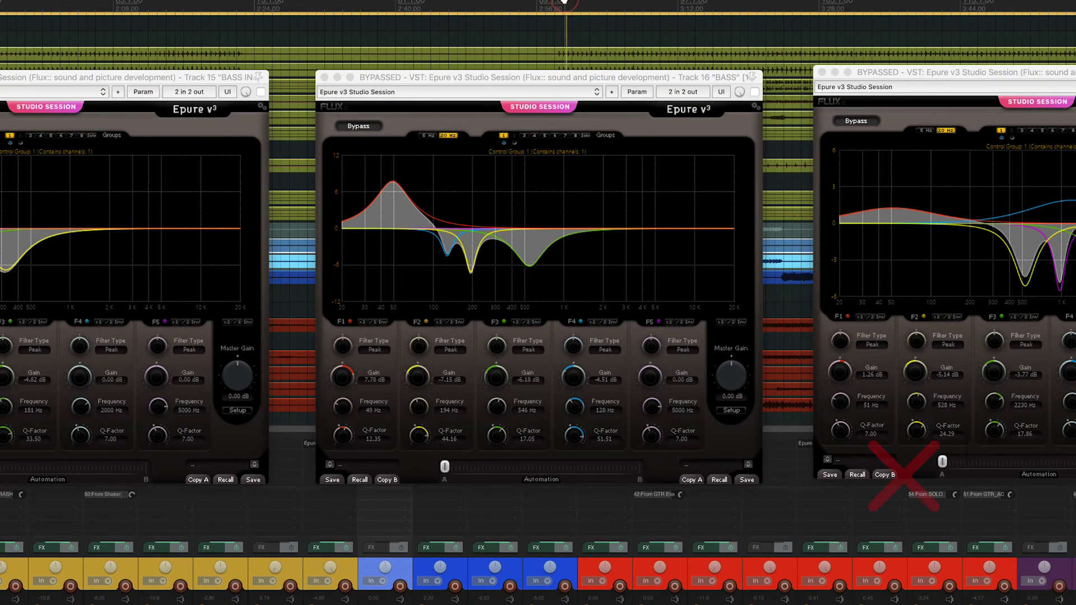
left_click(650, 77)
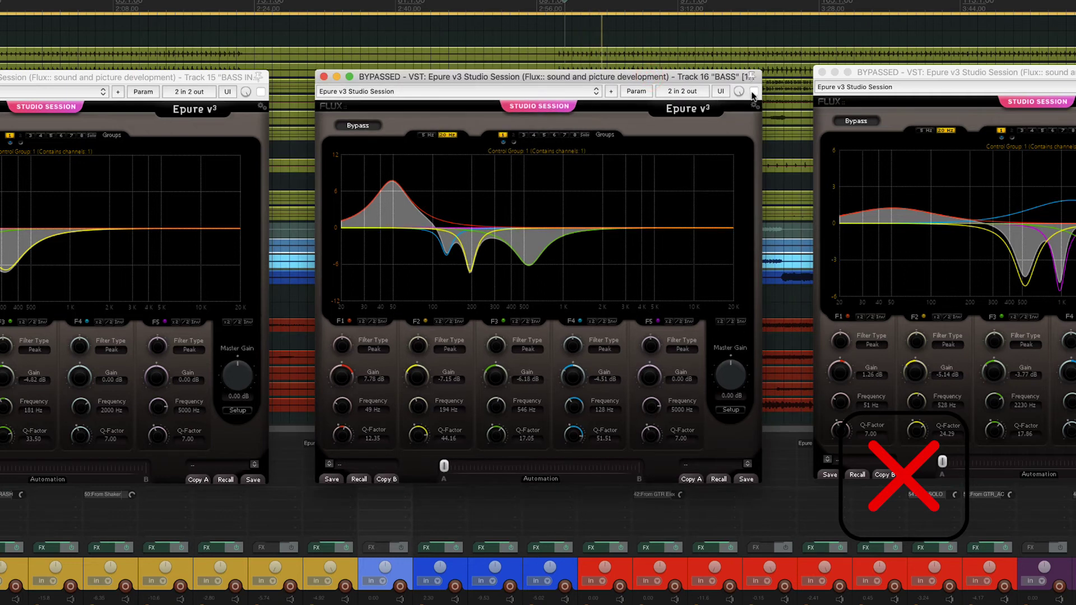
left_click(753, 92)
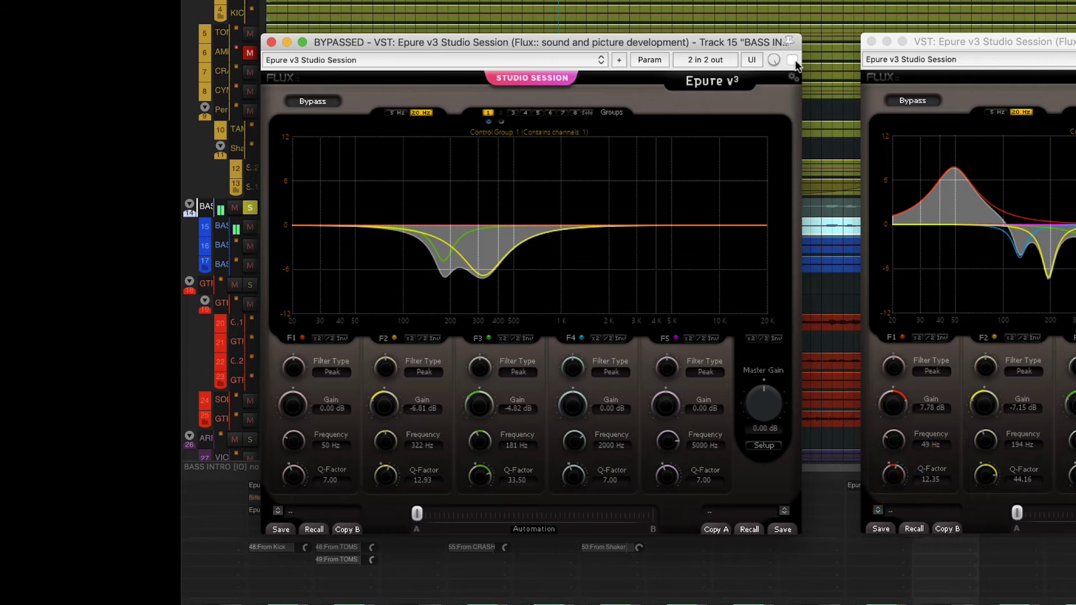
Step: Switch on the bypassed Epure v3 equalizers on the BASS INTRO and BASS-SYNTH tracks during playback
left_click(793, 60)
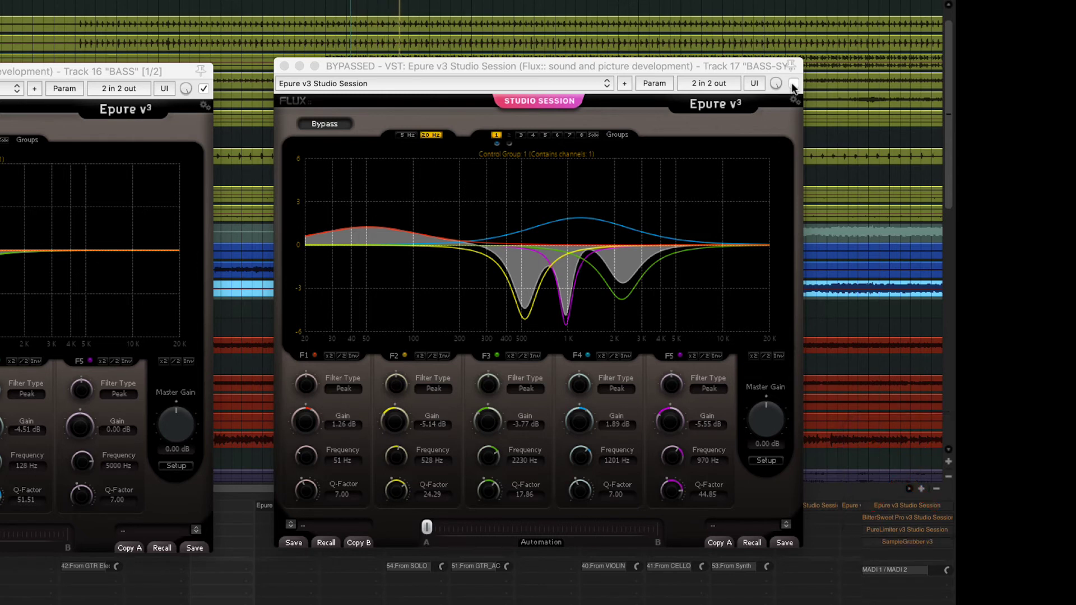
left_click(793, 84)
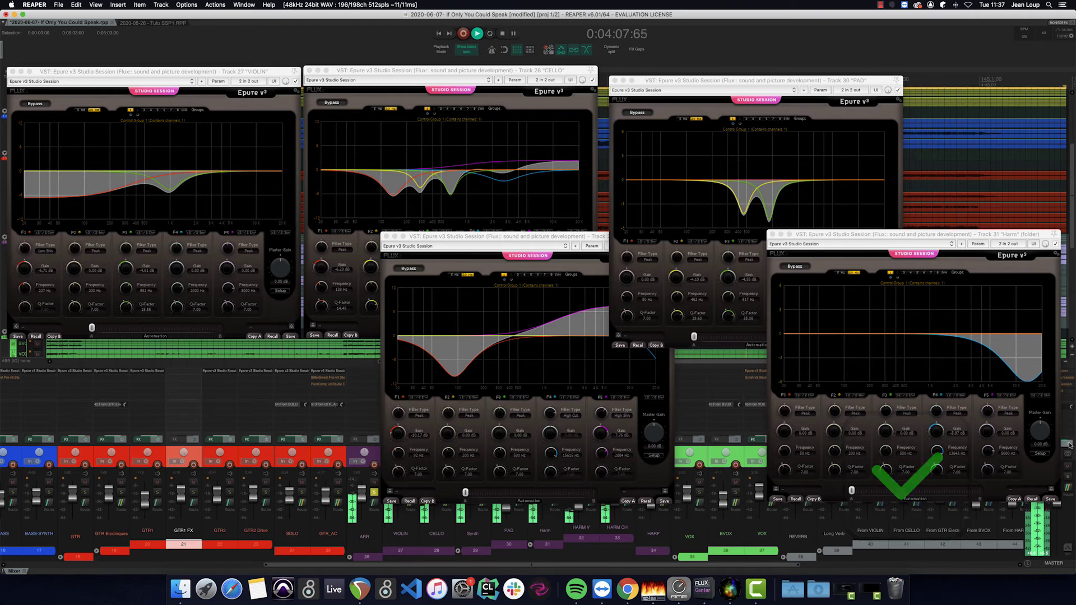
Step: Stop the arrangement group's playback and switch on the bypassed Epure v3 on the VOX track while the vocals play
key("space")
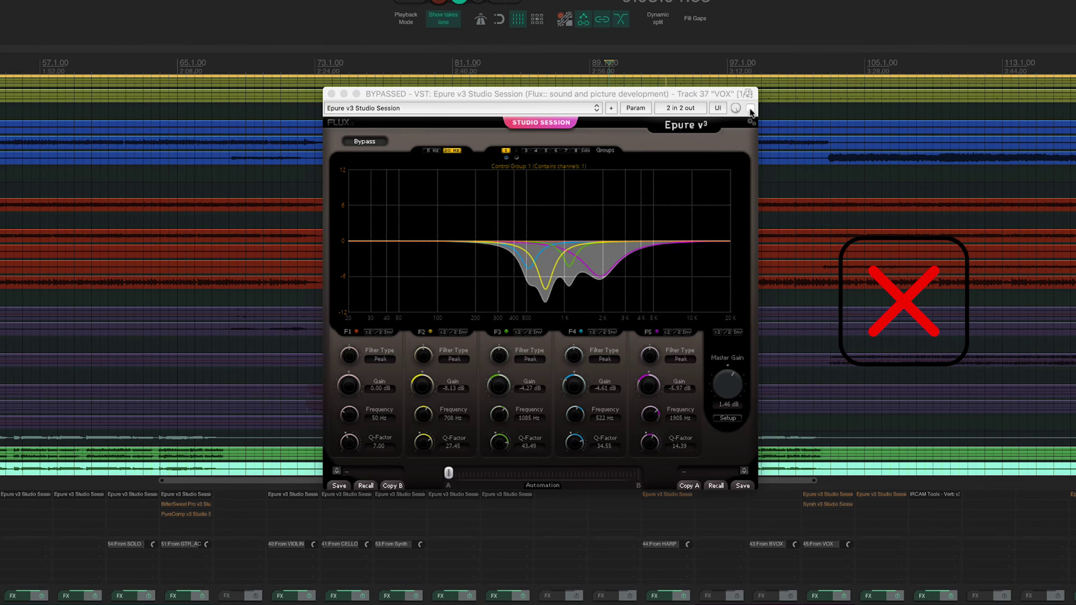
left_click(750, 108)
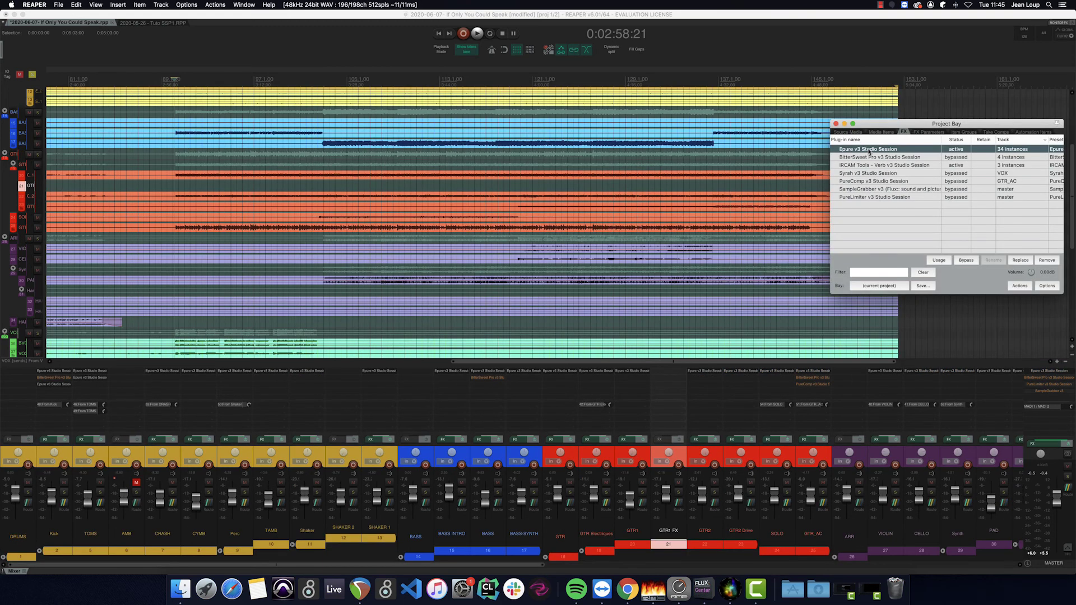
Step: Play the full mix with all Epure v3 instances active, and stop
left_click(758, 65)
key("space")
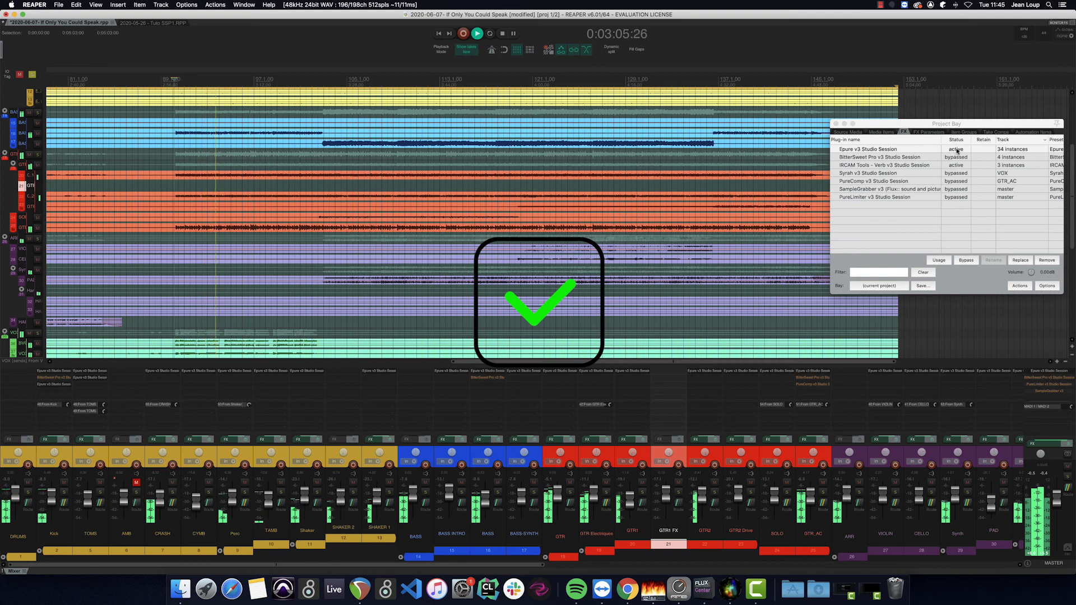
key("space")
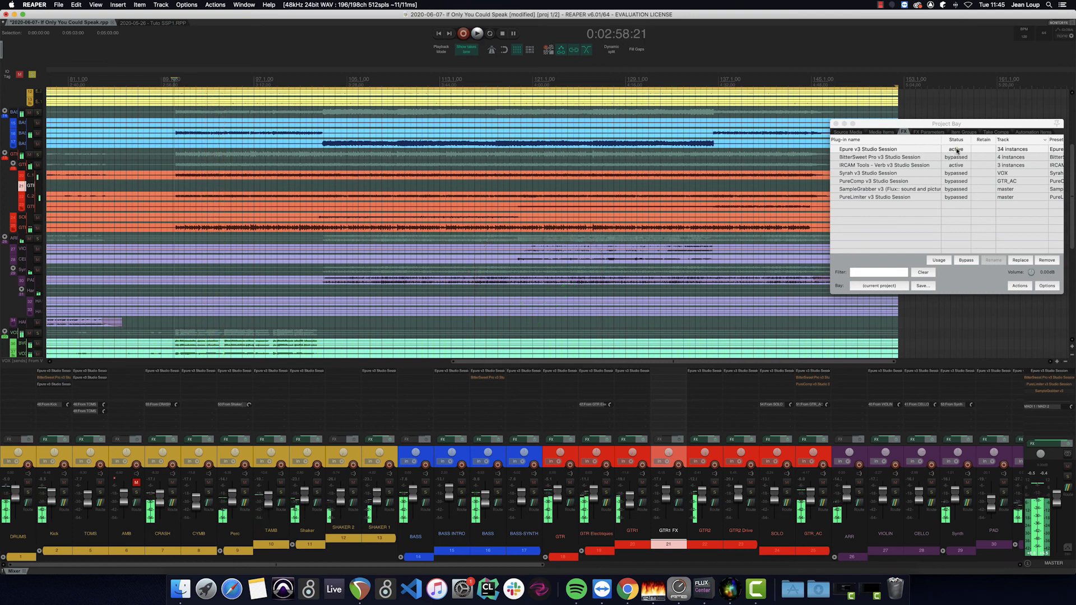
Step: Bypass all Epure v3 instances at once in the Project Bay, play the full mix without them, and stop
right_click(957, 151)
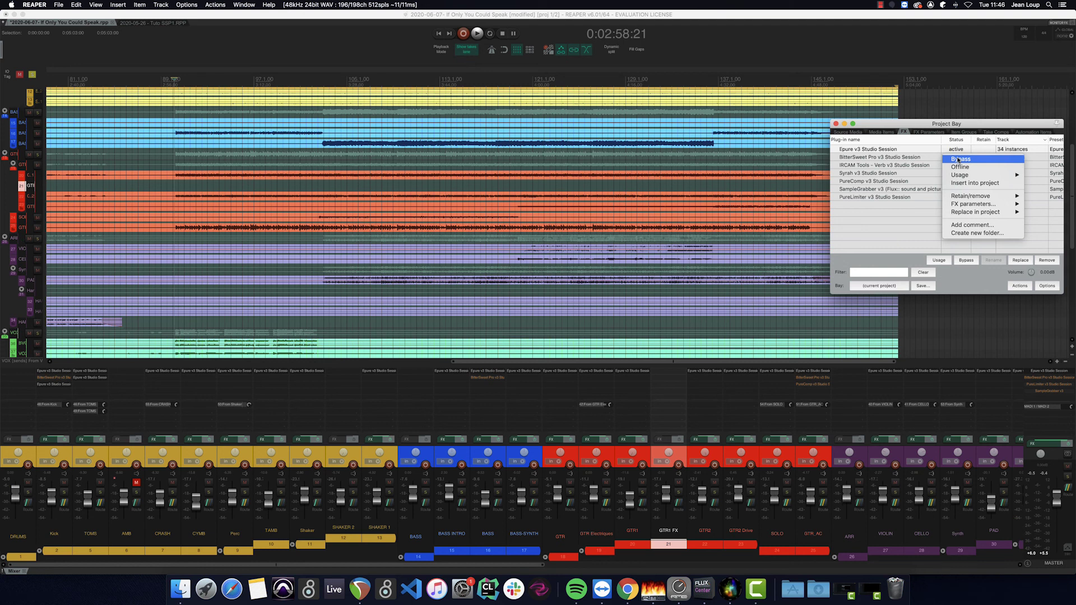
left_click(958, 160)
key("space")
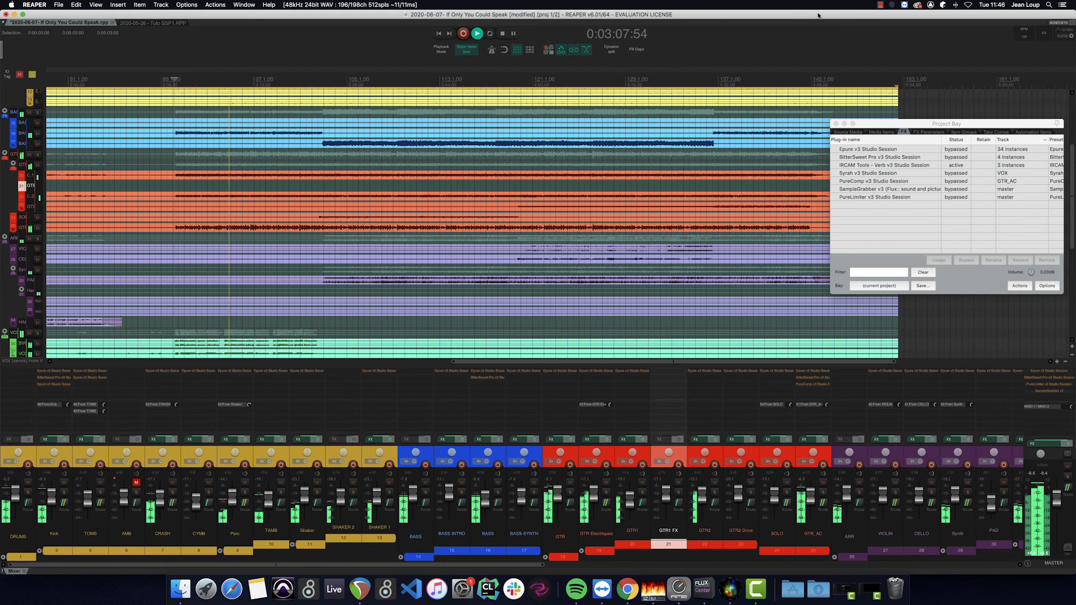
key("space")
Step: Take all Epure v3 instances out of bypass in the Project Bay and play the full mix again
right_click(954, 150)
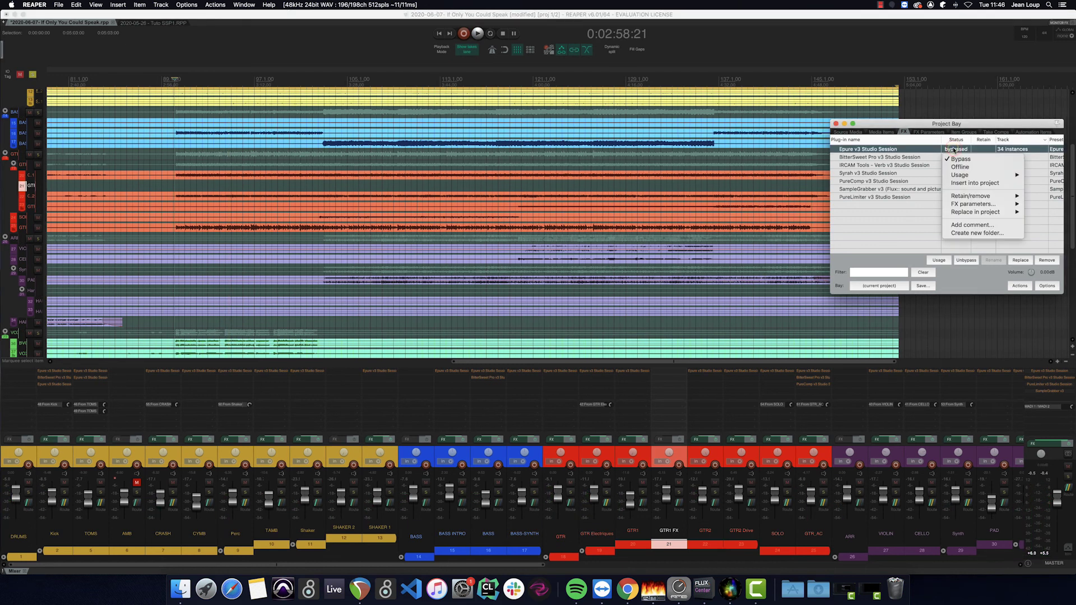
left_click(957, 160)
left_click(799, 17)
key("space")
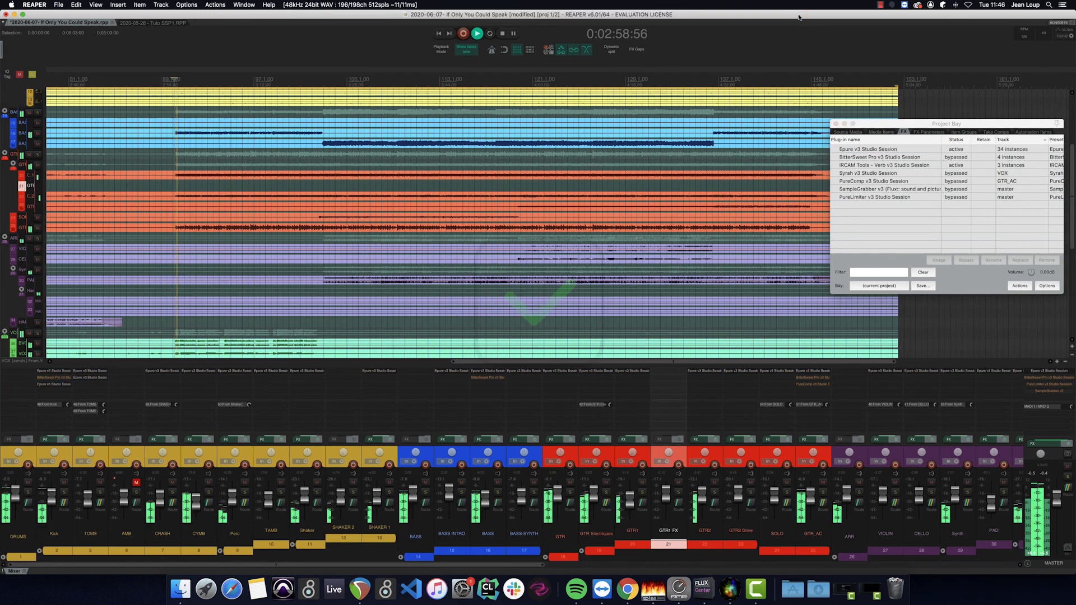